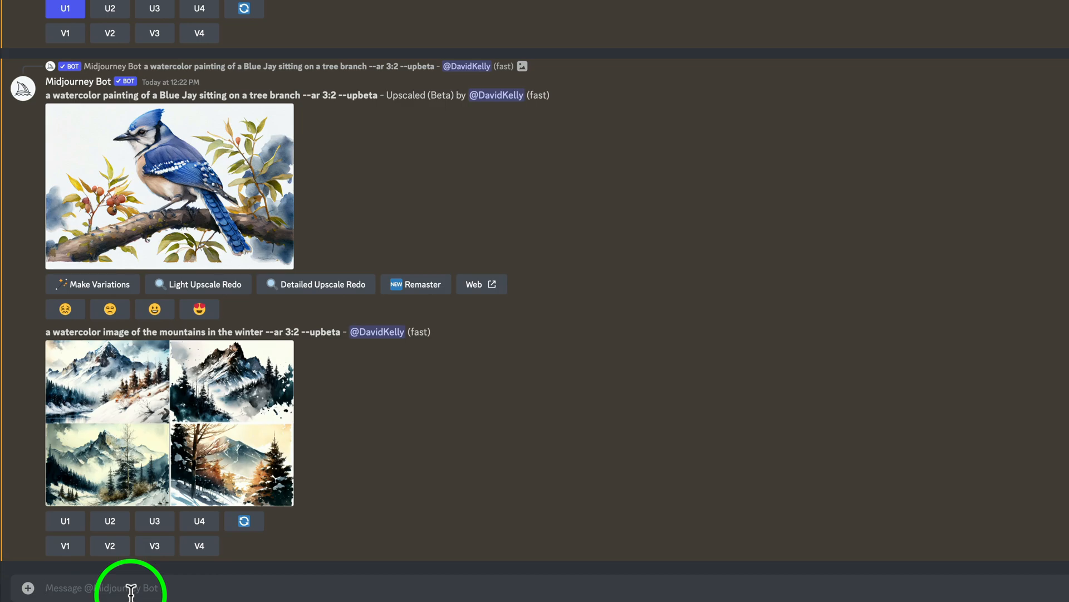
Run the /settings command with the Midjourney bot and switch the job mode to Relax and back to Fast.
type("/")
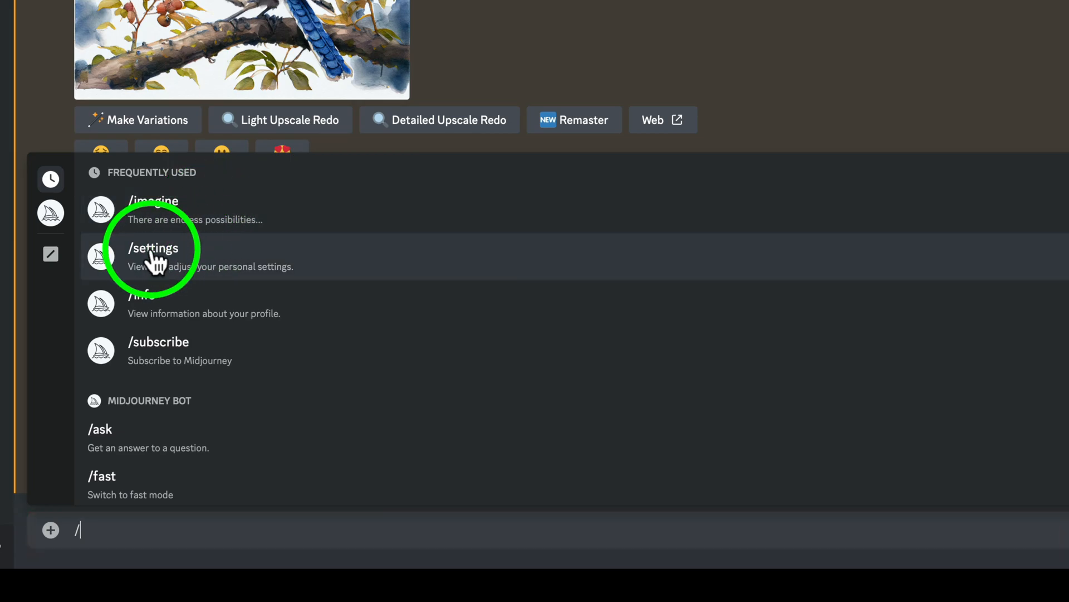
left_click(151, 250)
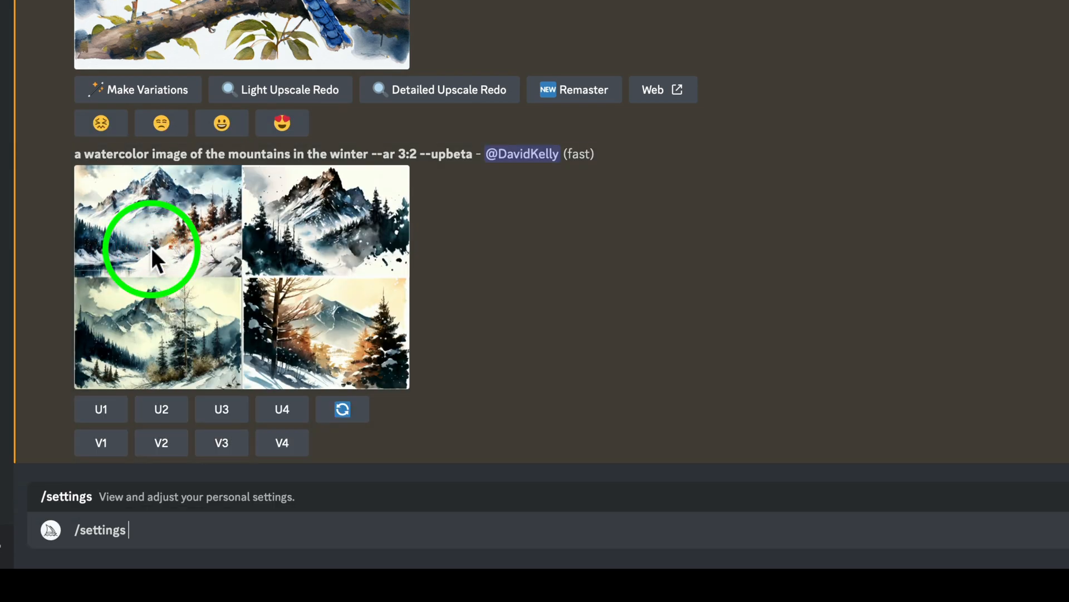
key("Return")
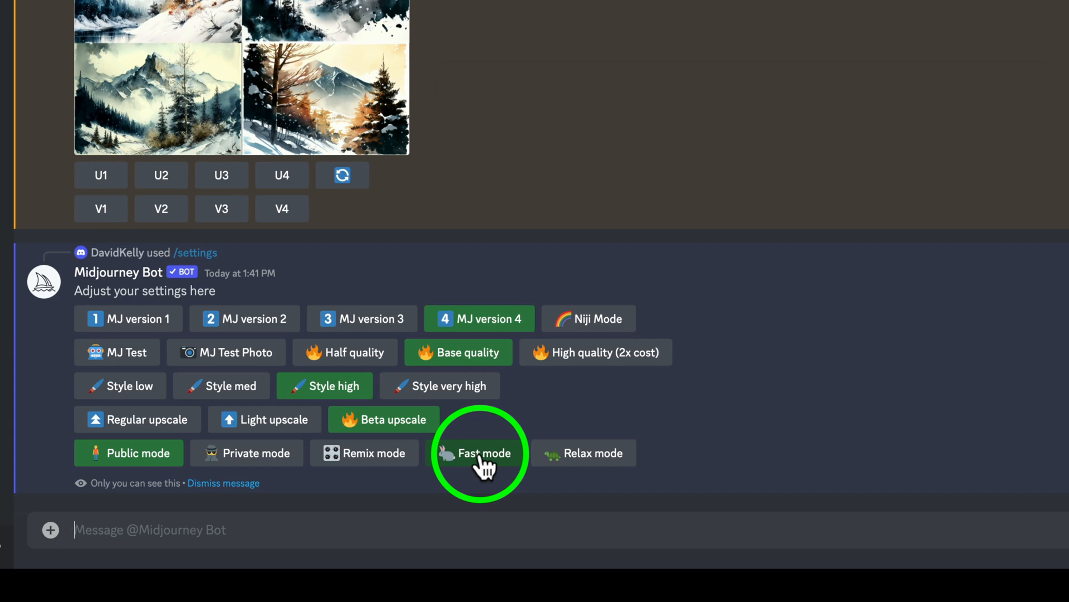
left_click(602, 456)
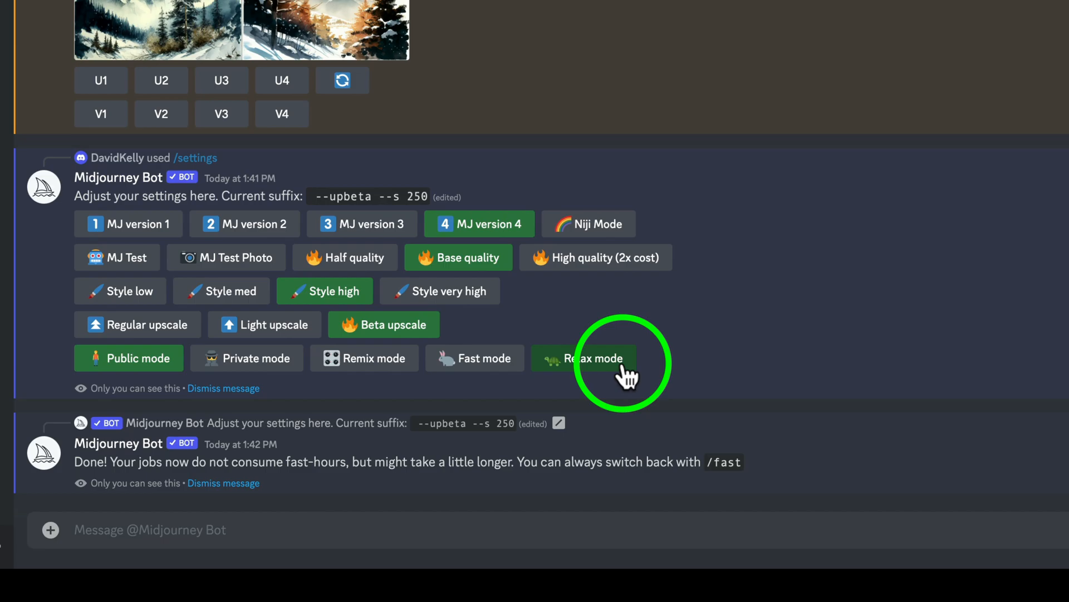
left_click(483, 361)
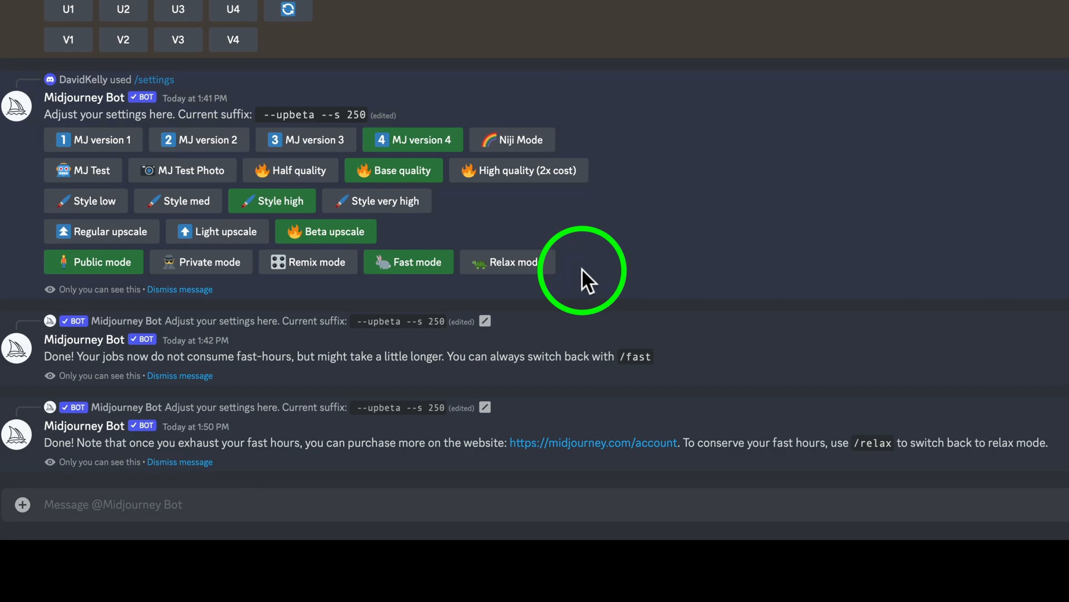
Look through the available bot commands, run /info to view the account's profile and usage information, and dismiss the reply.
left_click(59, 507)
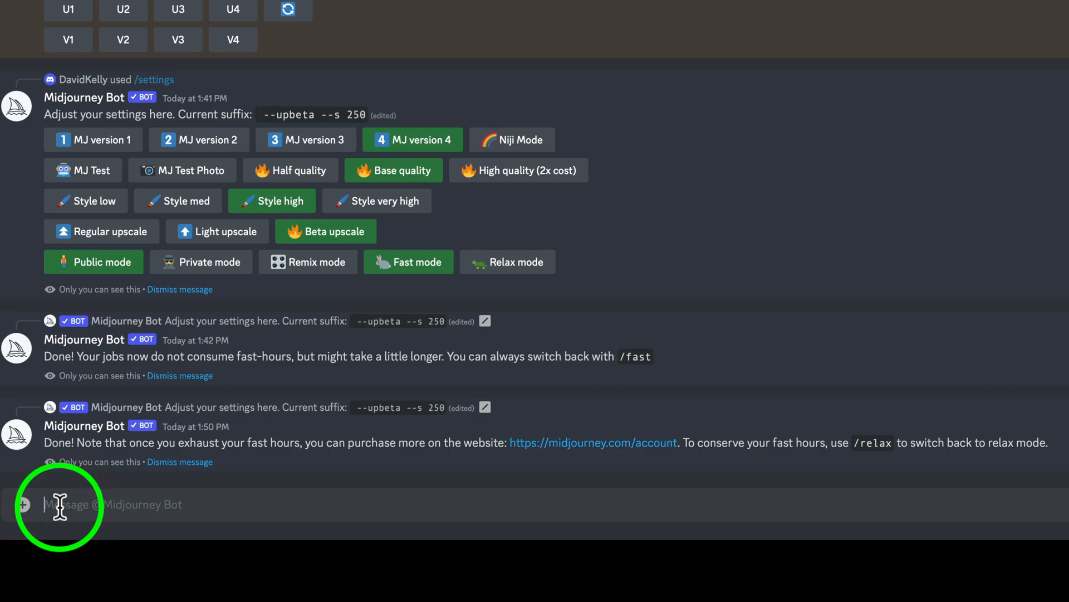
type("/")
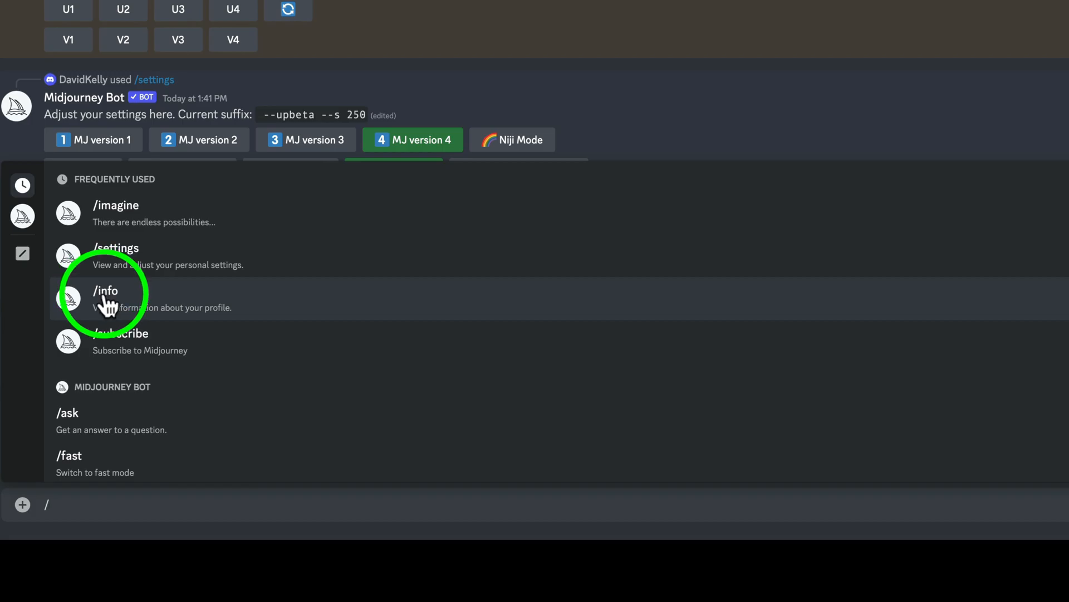
scroll(144, 340, "down", 5)
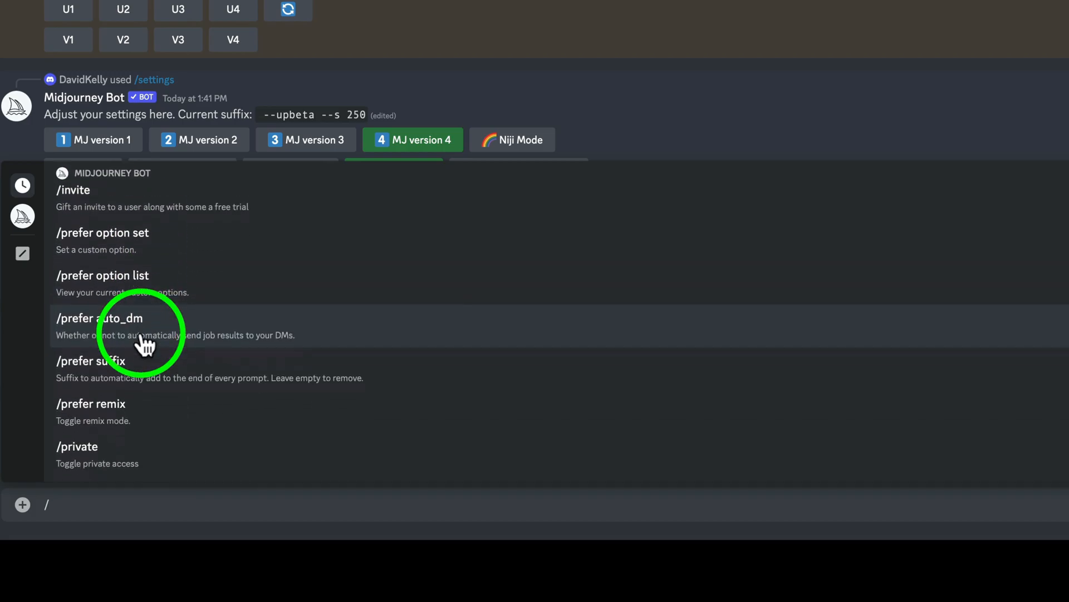
scroll(143, 342, "down", 10)
scroll(144, 343, "up", 15)
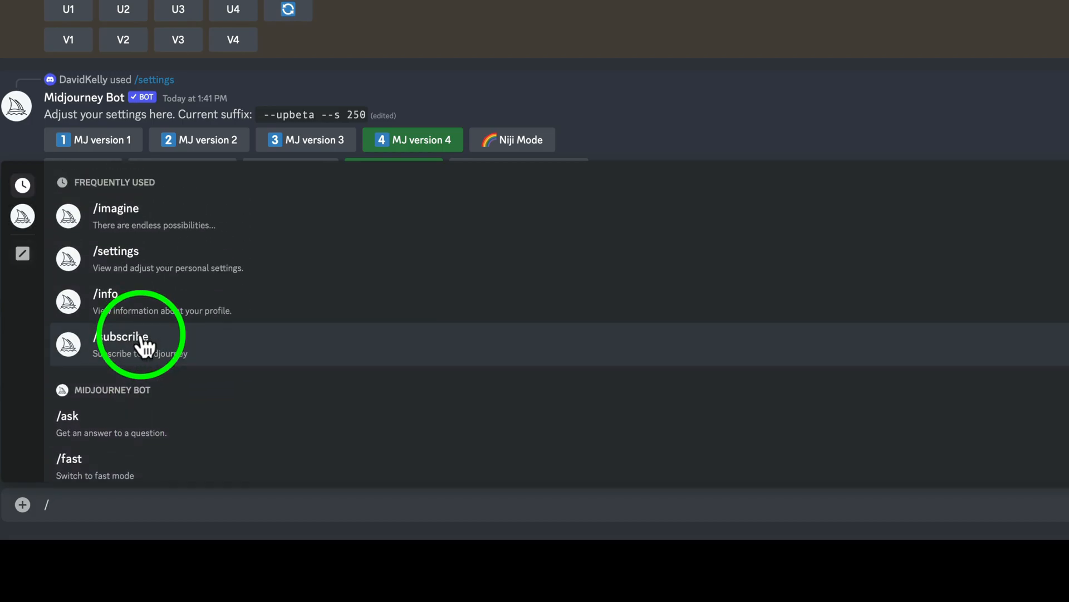
left_click(126, 296)
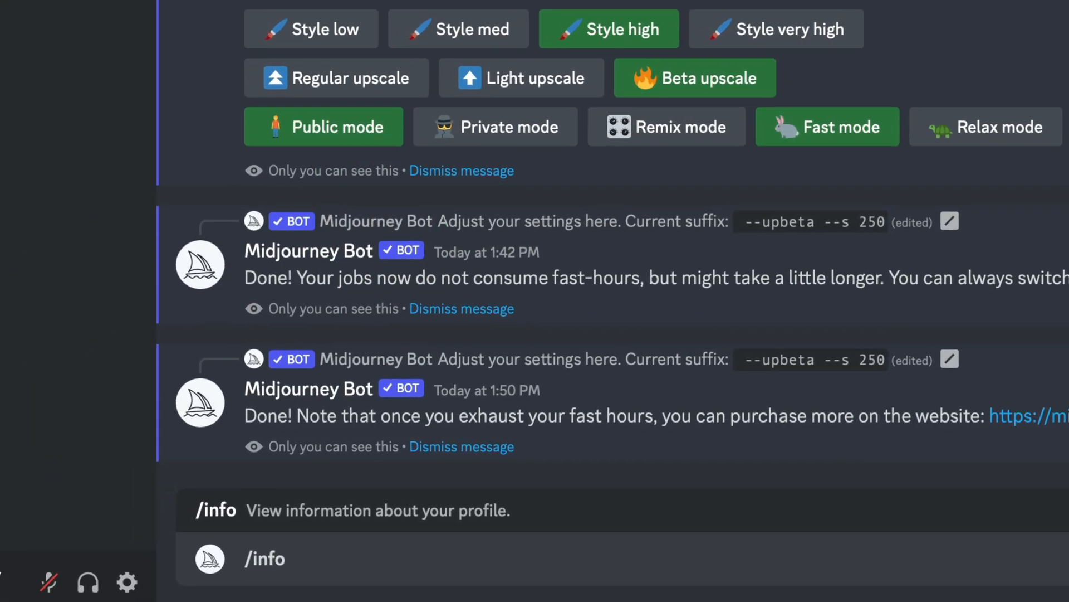
key("Return")
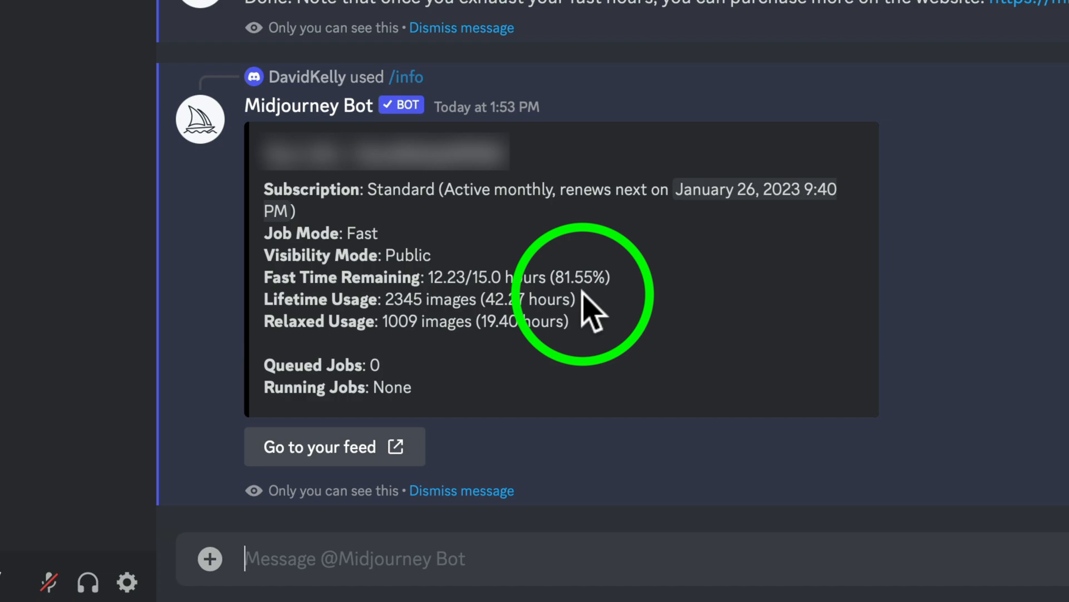
left_click(460, 491)
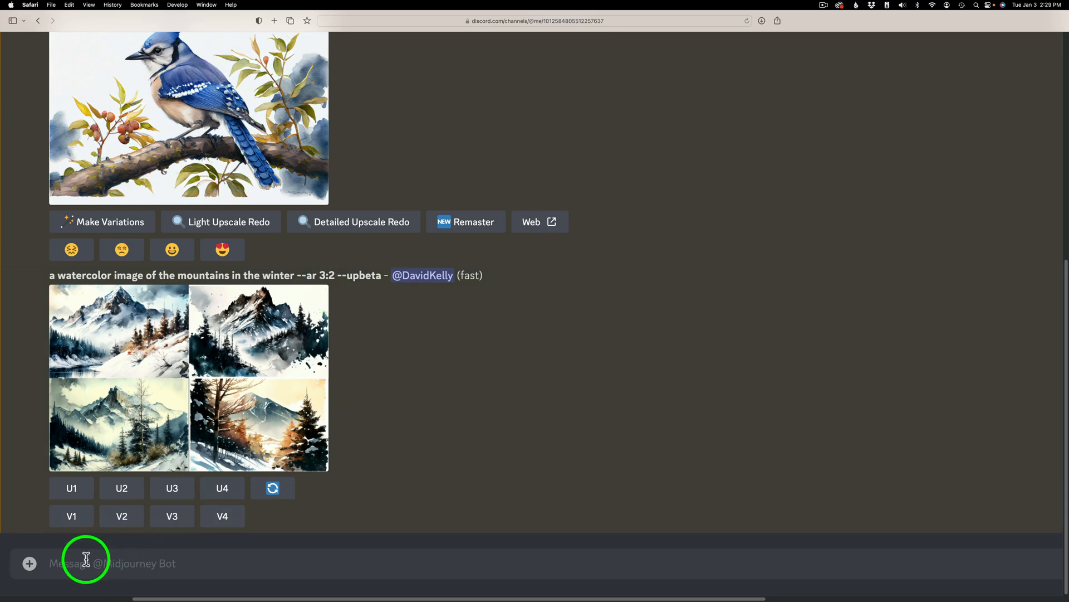
Generate images with /imagine using the prompt "A beautiful watercolor Painting of a Barn and a cornfield".
left_click(85, 558)
type("/")
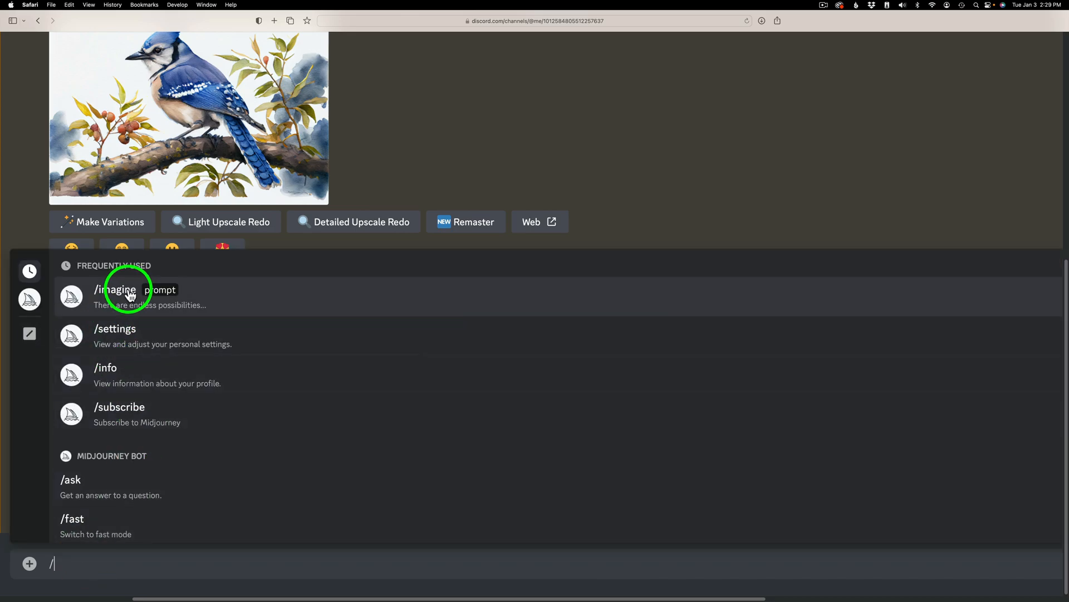
left_click(124, 292)
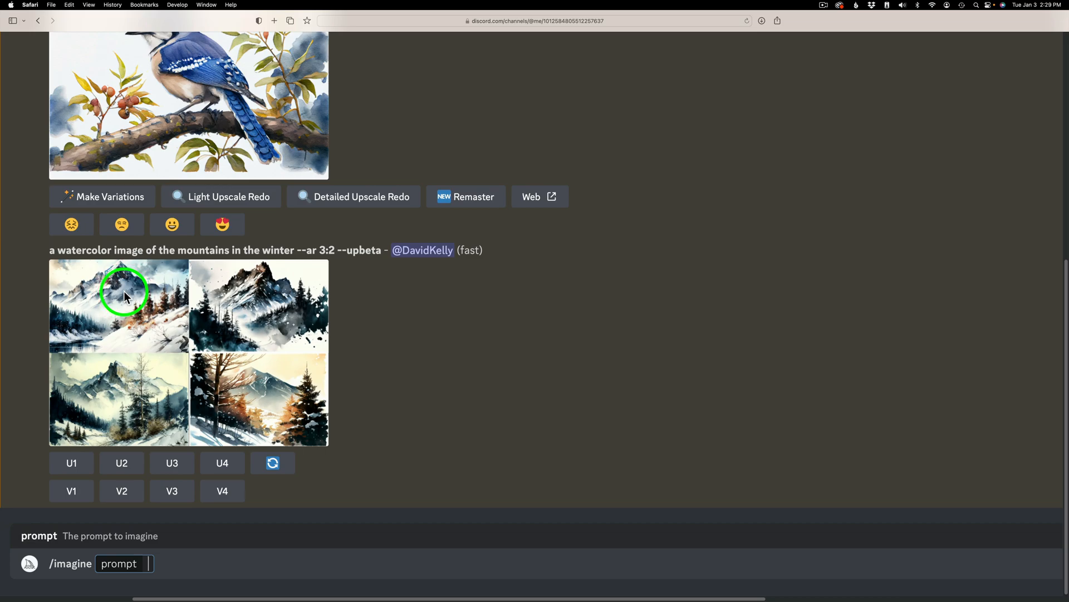
type("A beautiful wa")
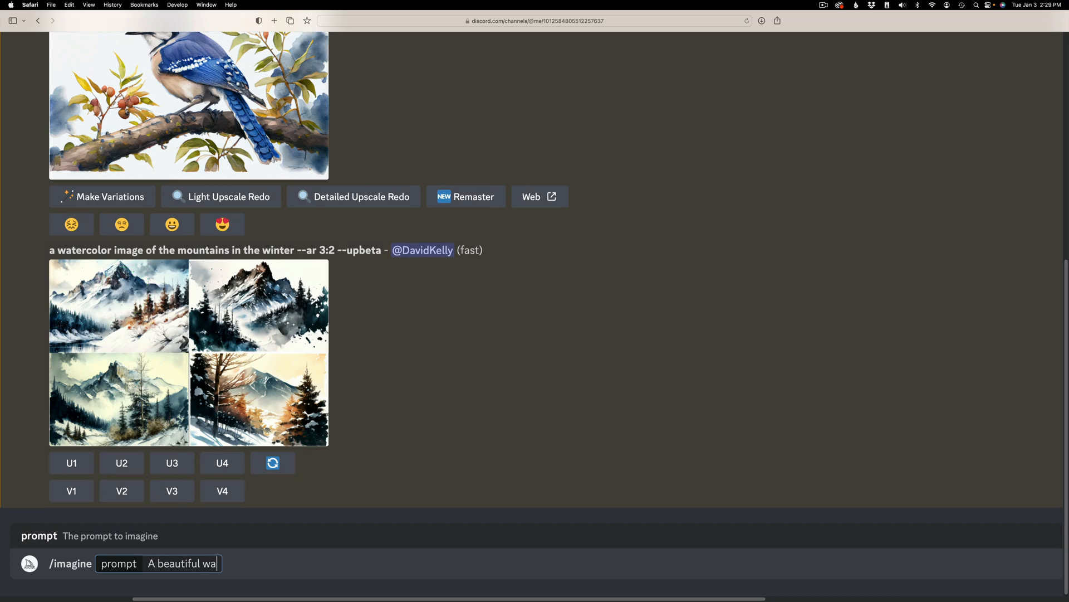
type("tercolor Painting of")
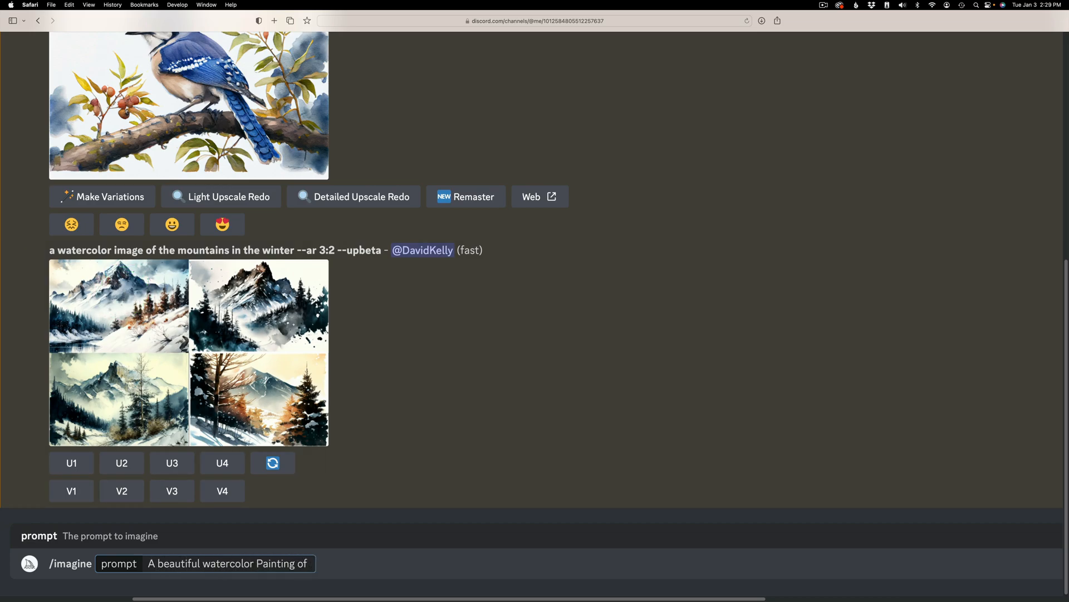
type(" a Barn and a cornfield")
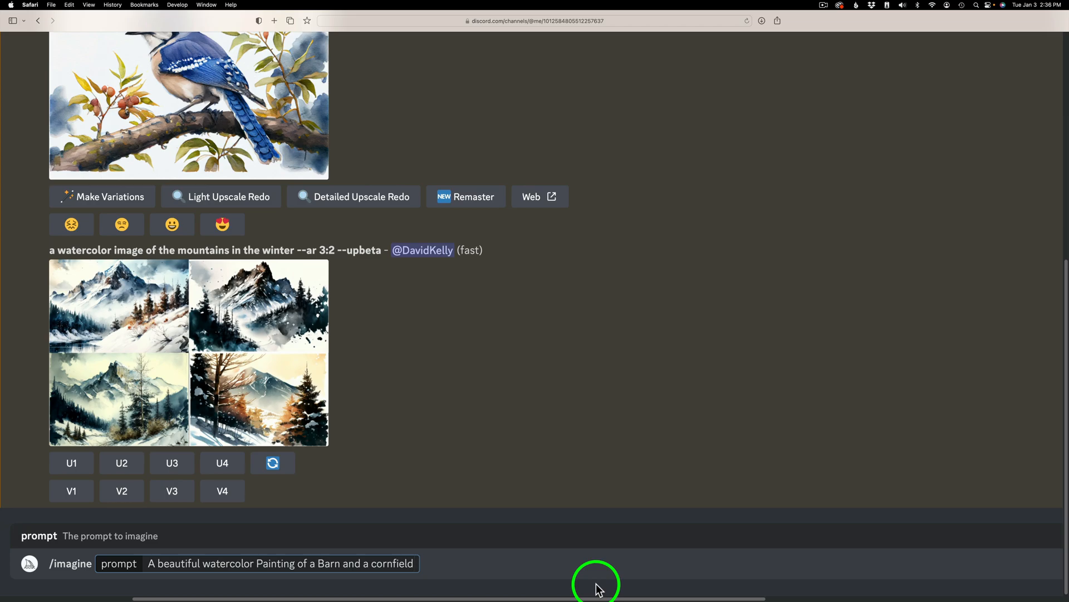
key("Return")
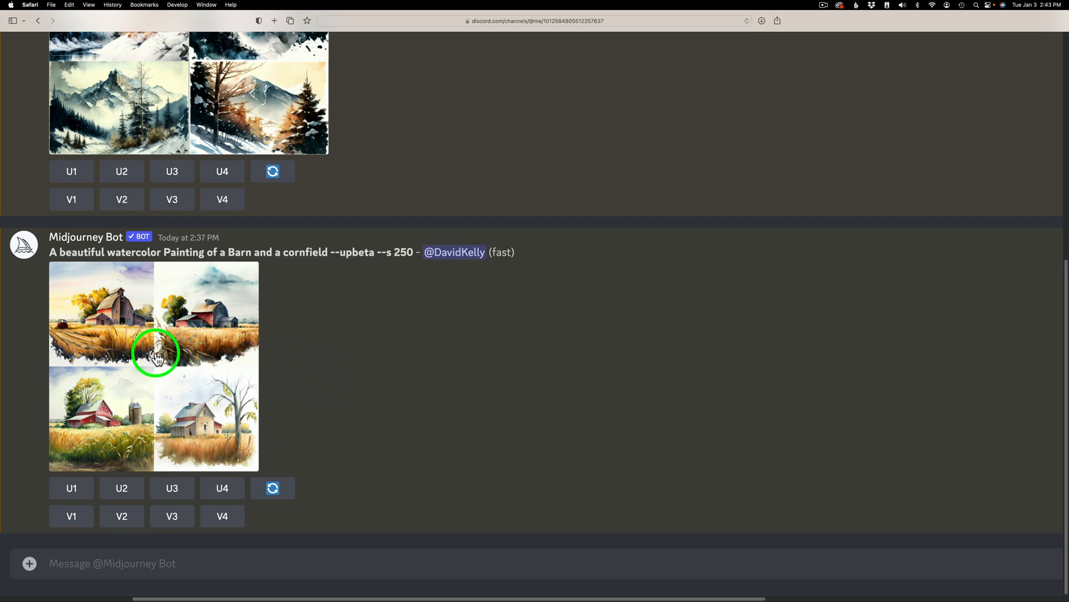
Enlarge the generated barn and cornfield image grid to examine all four pictures, and close the preview.
left_click(156, 352)
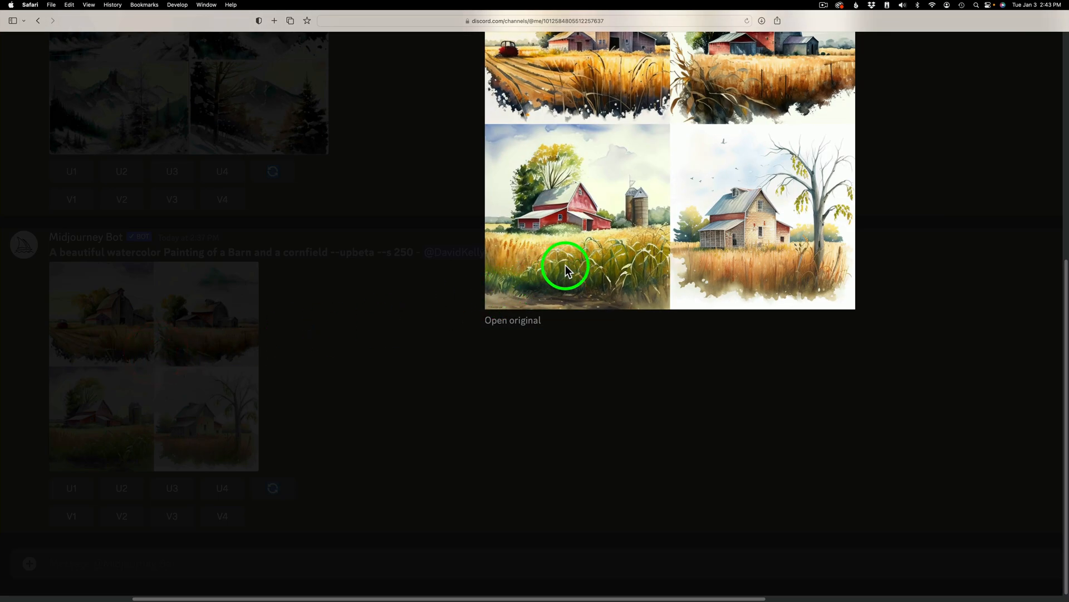
scroll(575, 278, "up", 4)
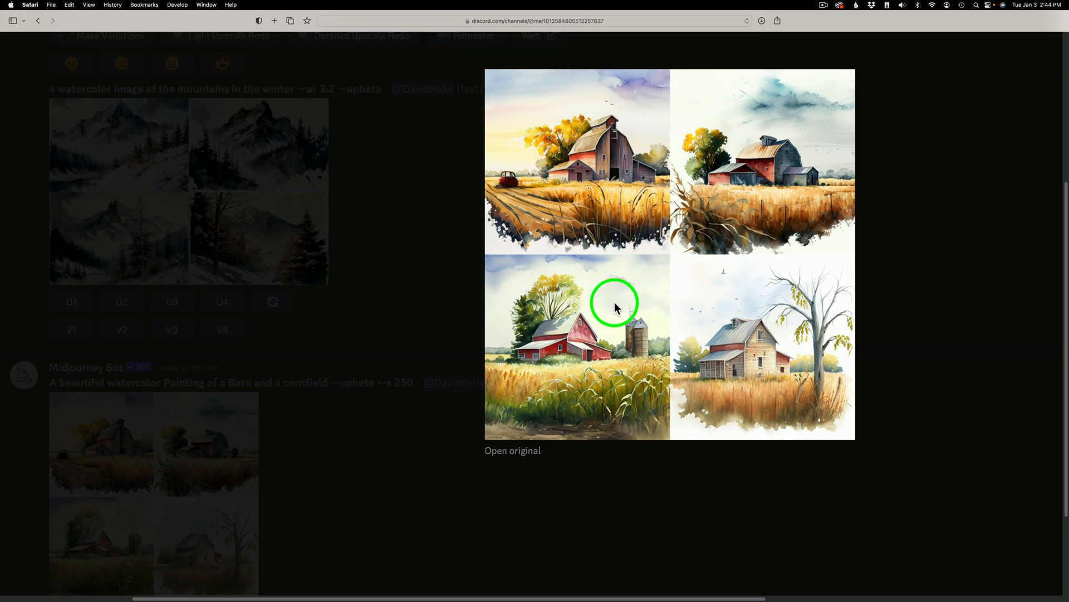
scroll(919, 472, "up", 1)
scroll(919, 472, "right", 1)
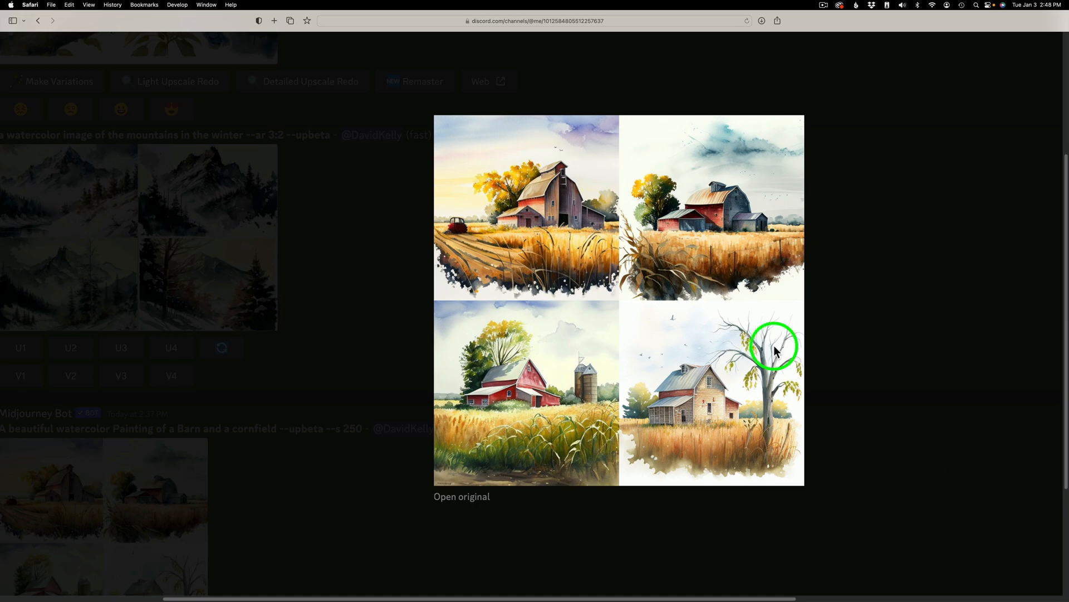
left_click(861, 341)
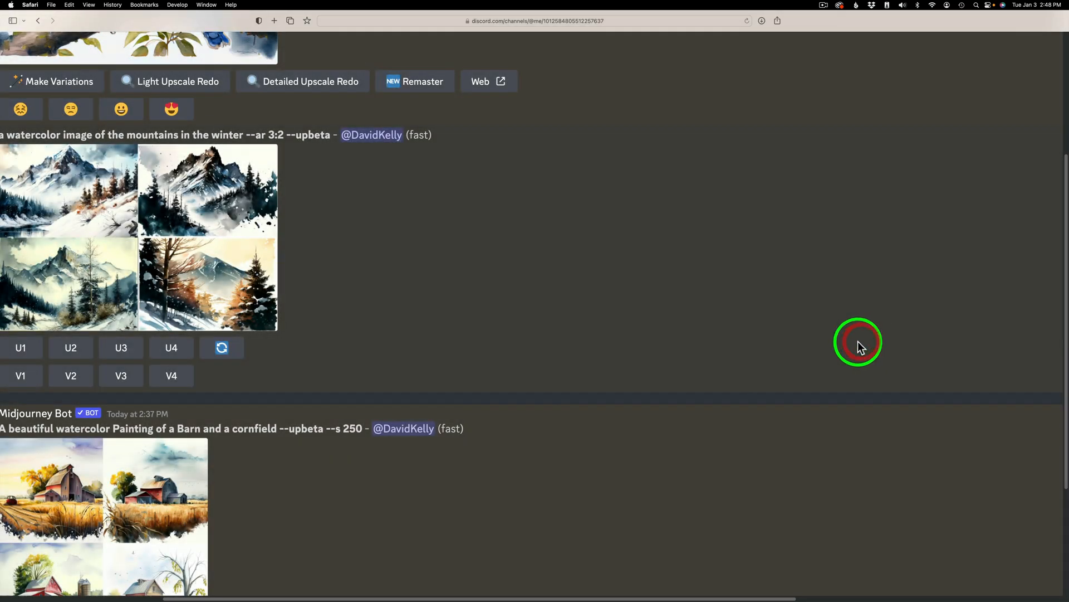
Copy the prompt text "A beautiful watercolor Painting of a Barn and a cornfield" from the latest result, without its parameters.
scroll(310, 501, "down", 5)
scroll(309, 500, "left", 3)
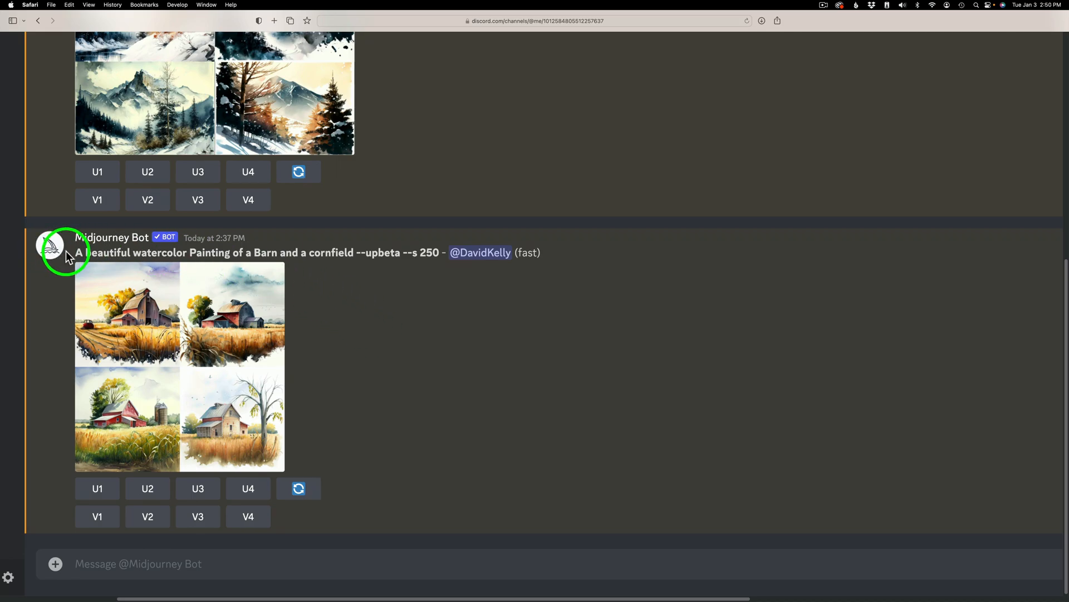
left_click_drag(76, 253, 352, 248)
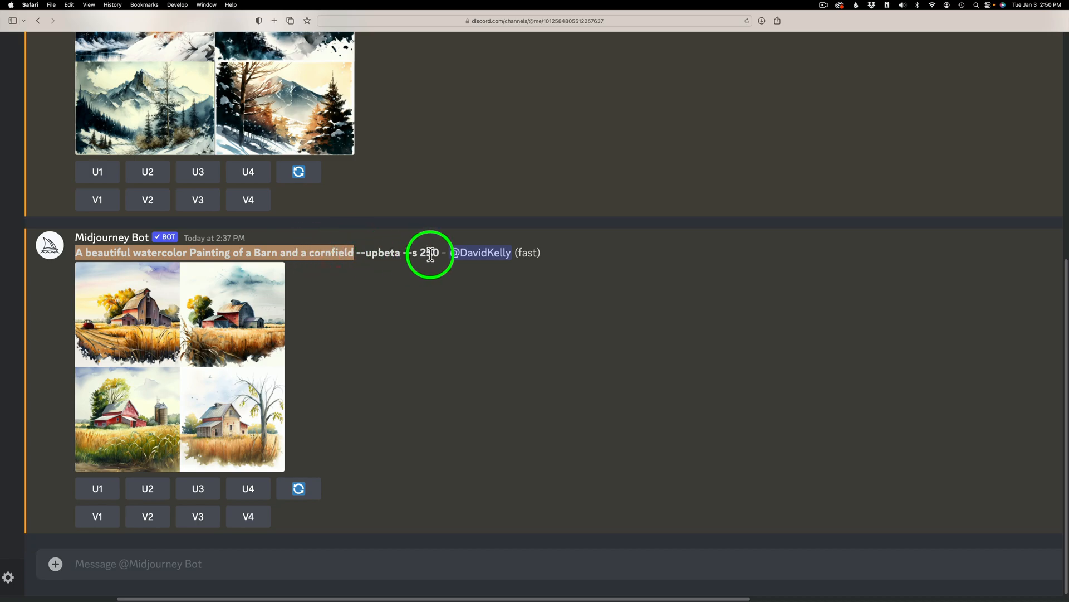
right_click(279, 252)
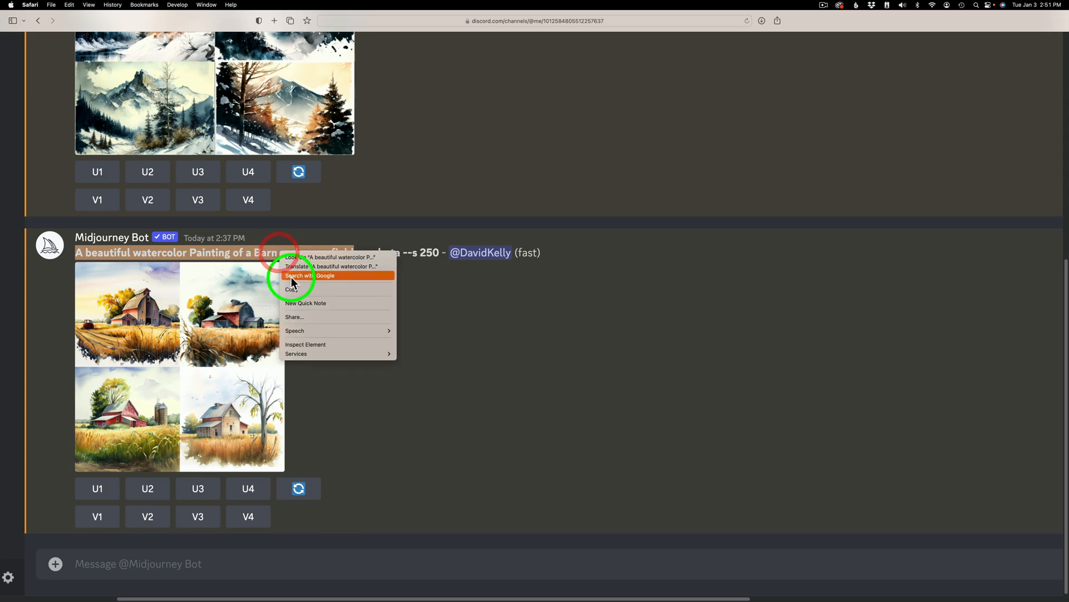
left_click(299, 289)
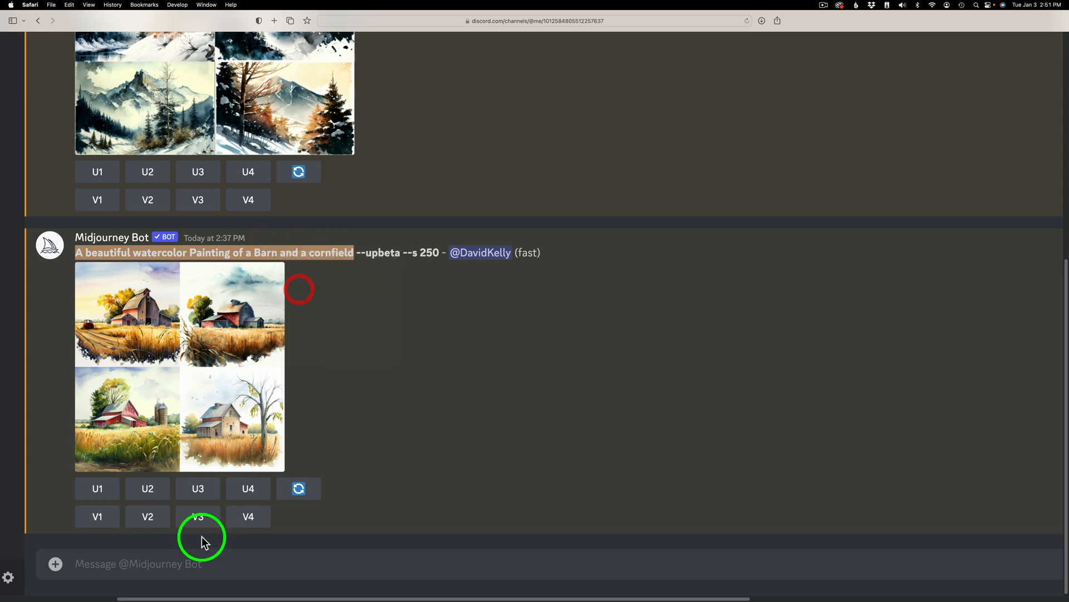
Generate new images with /imagine by pasting the copied barn prompt and adding the aspect ratio parameter "--ar 3:2".
left_click(97, 565)
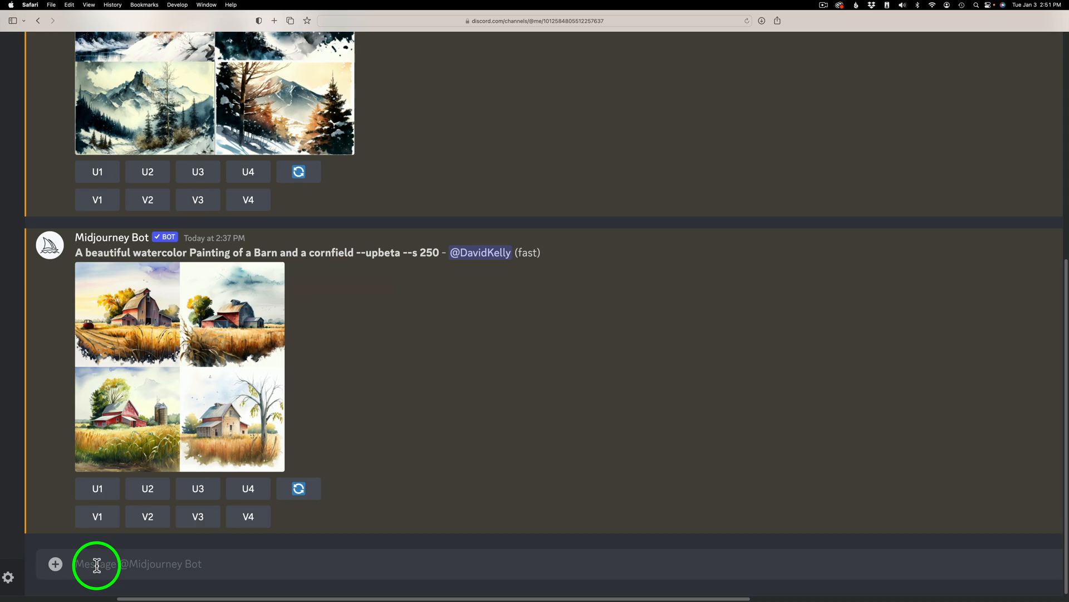
type("/")
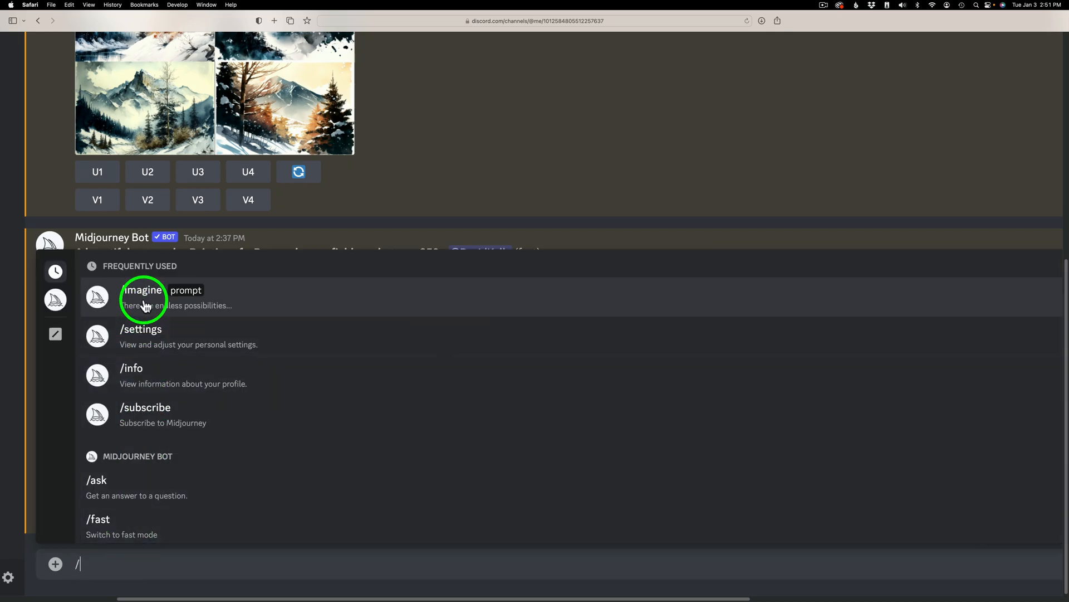
left_click(145, 317)
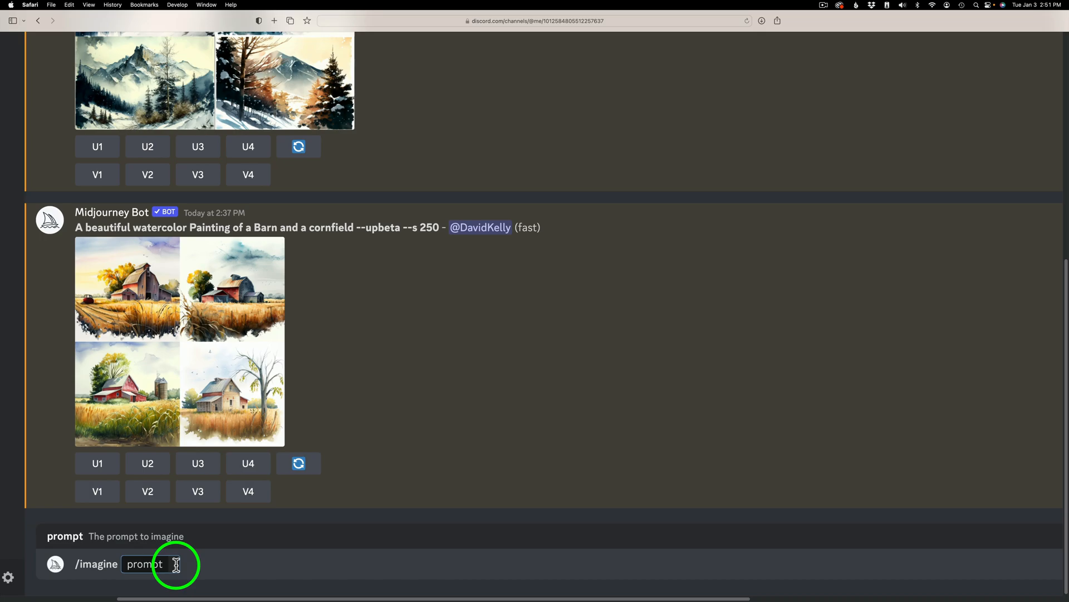
key("super+v")
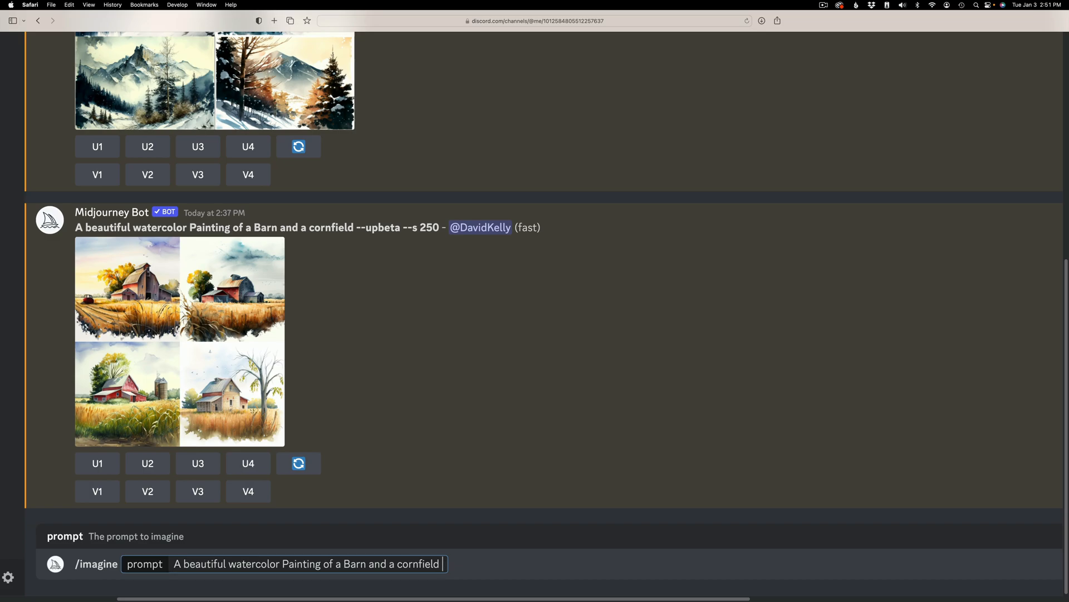
type("--ar 3:2")
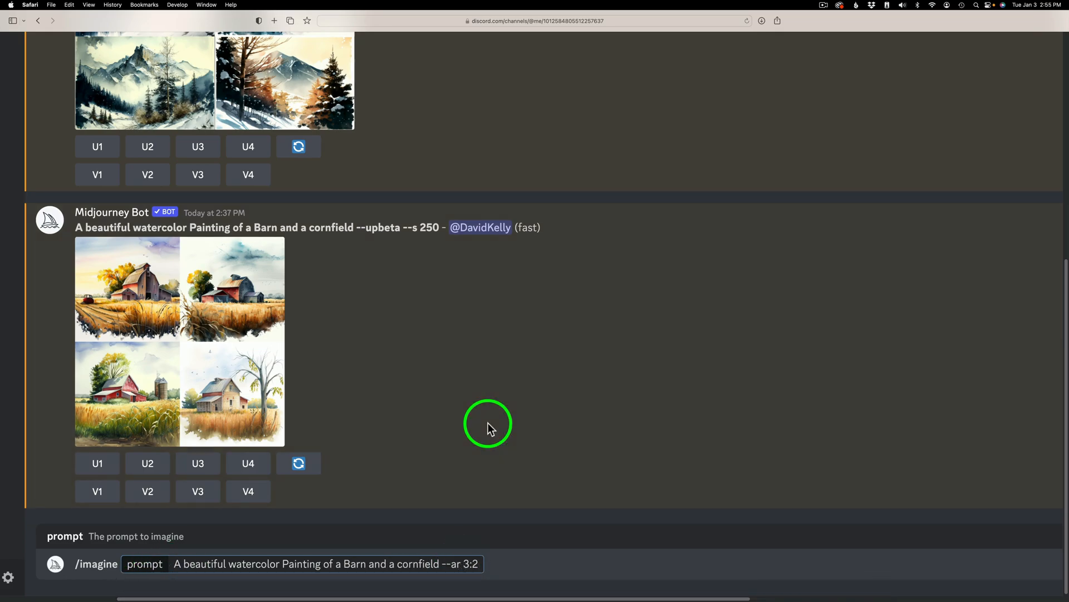
key("Return")
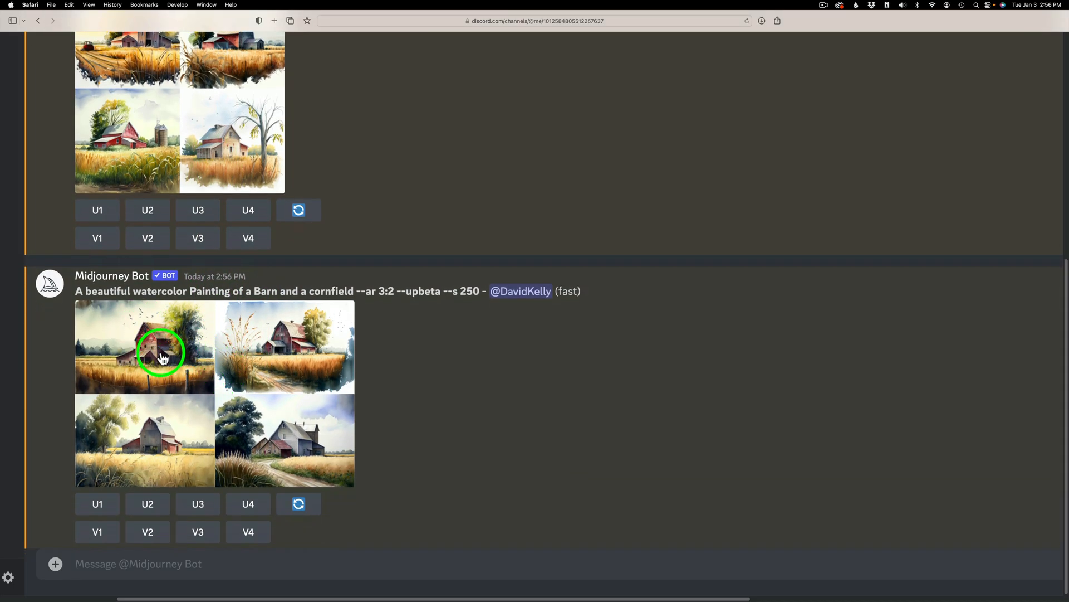
Enlarge the 3:2 barn image grid for inspection and generate variations of its first and fourth images.
left_click(230, 379)
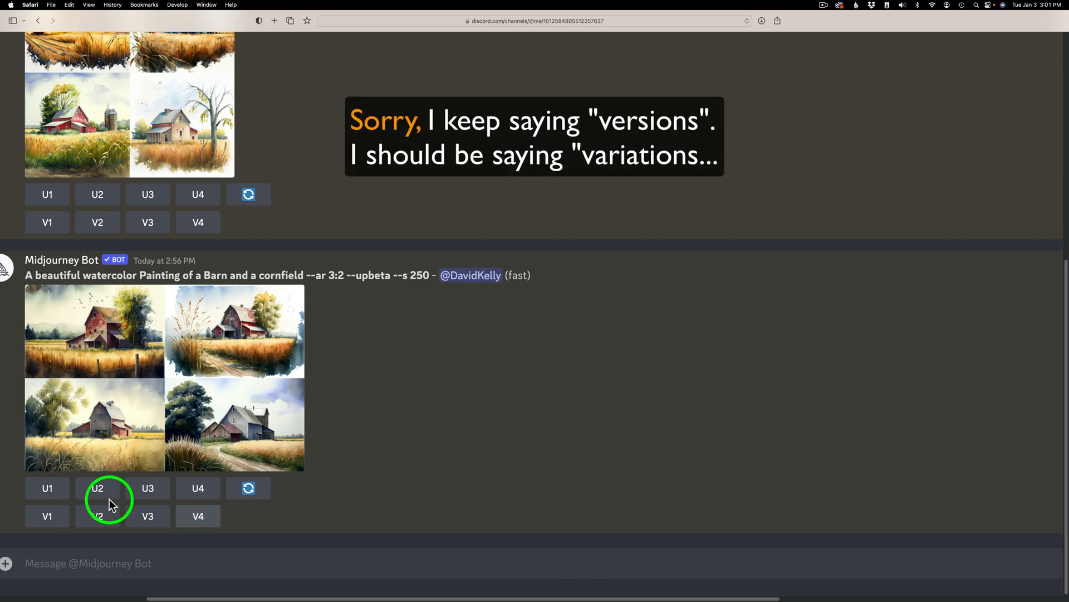
left_click(48, 518)
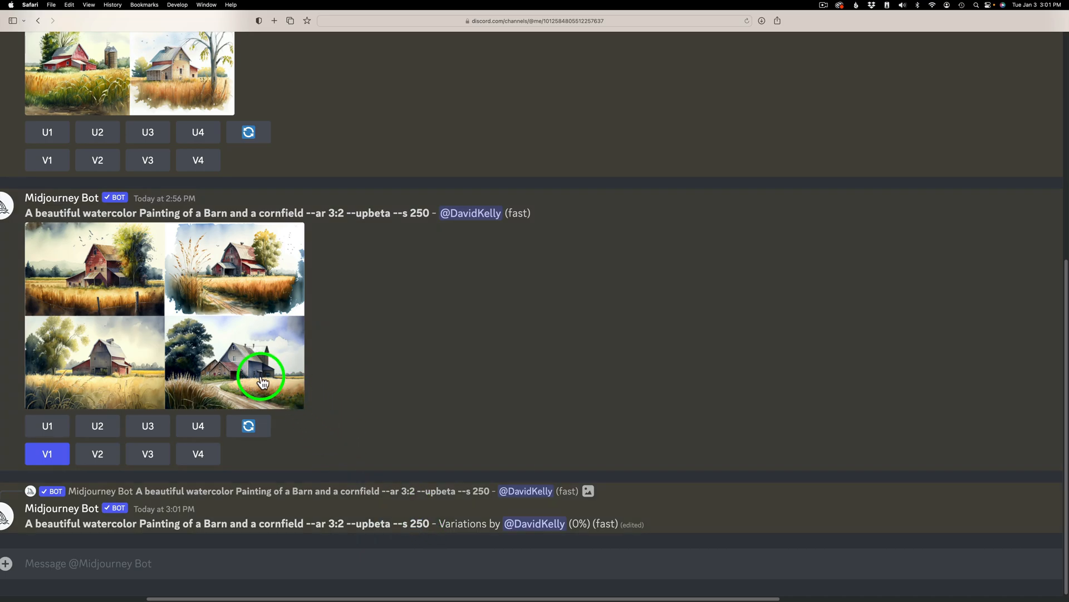
left_click(200, 457)
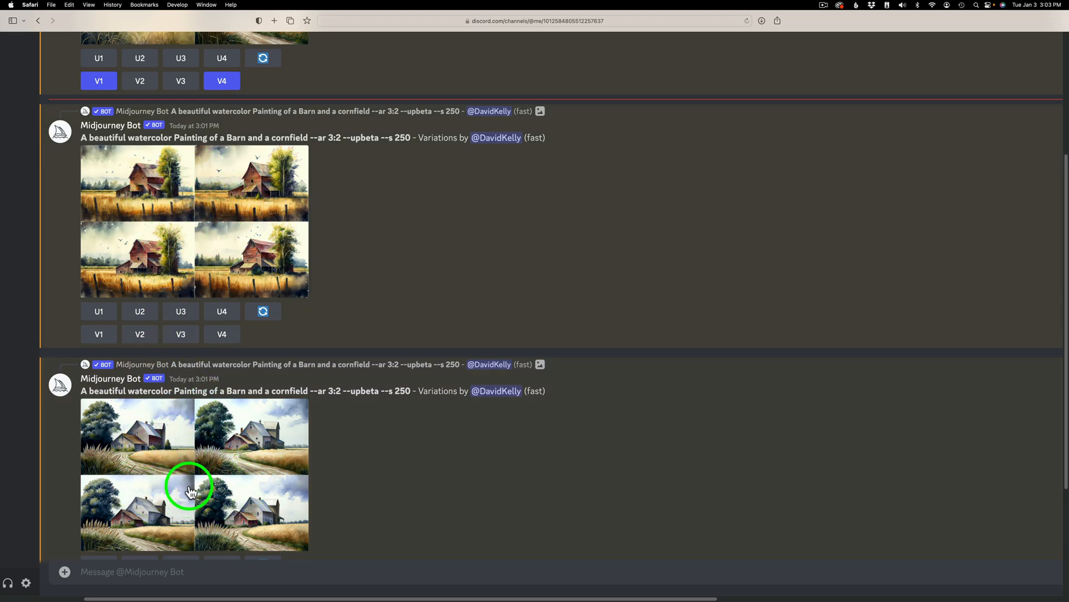
Inspect the red barn variations grid at enlarged size, and upscale its fourth image.
left_click(205, 219)
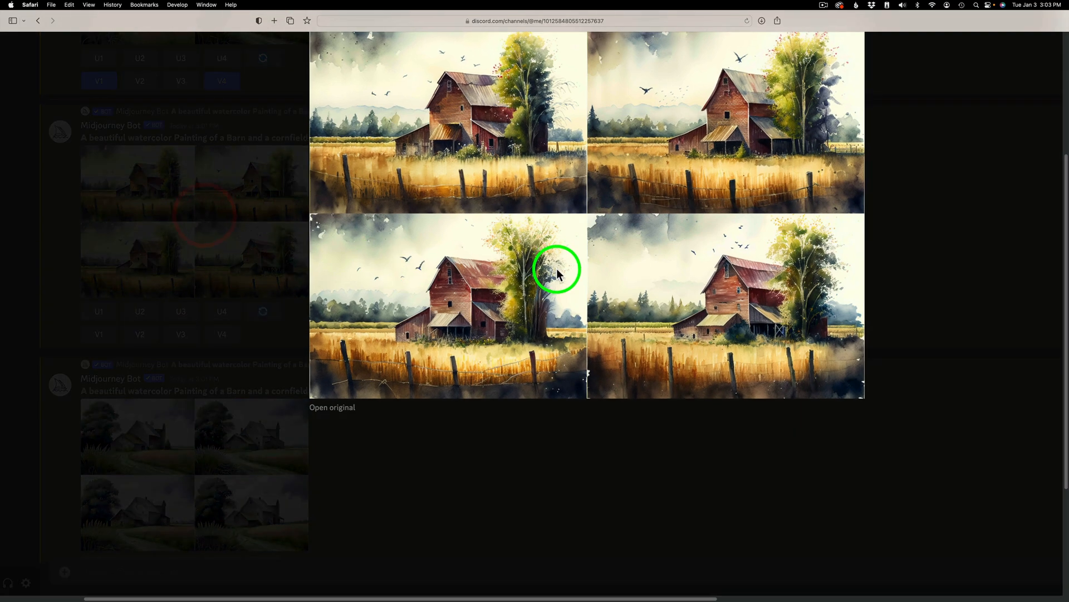
scroll(557, 269, "up", 3)
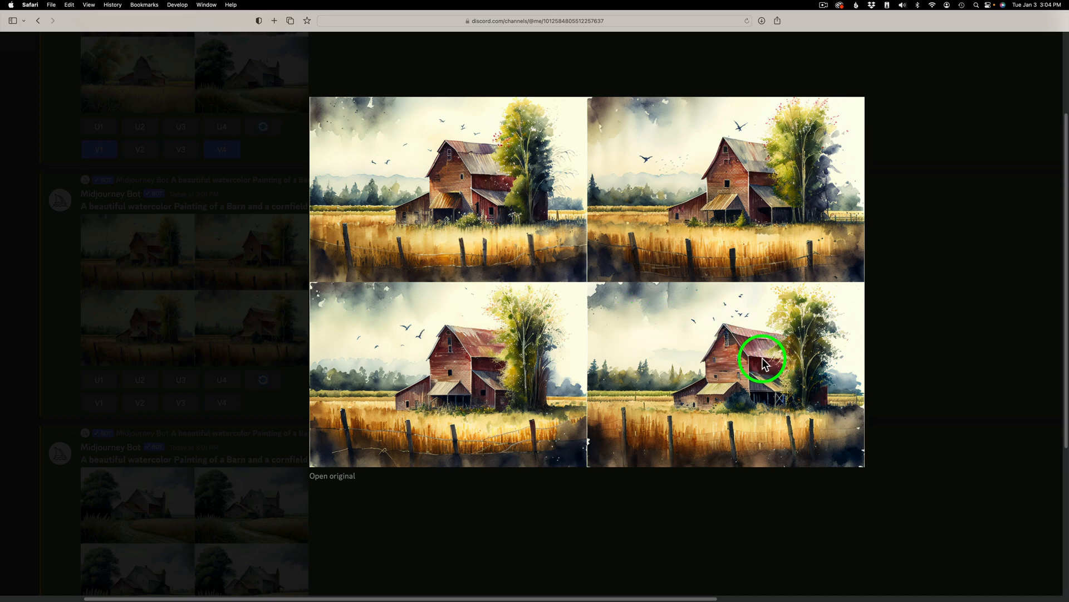
left_click(891, 352)
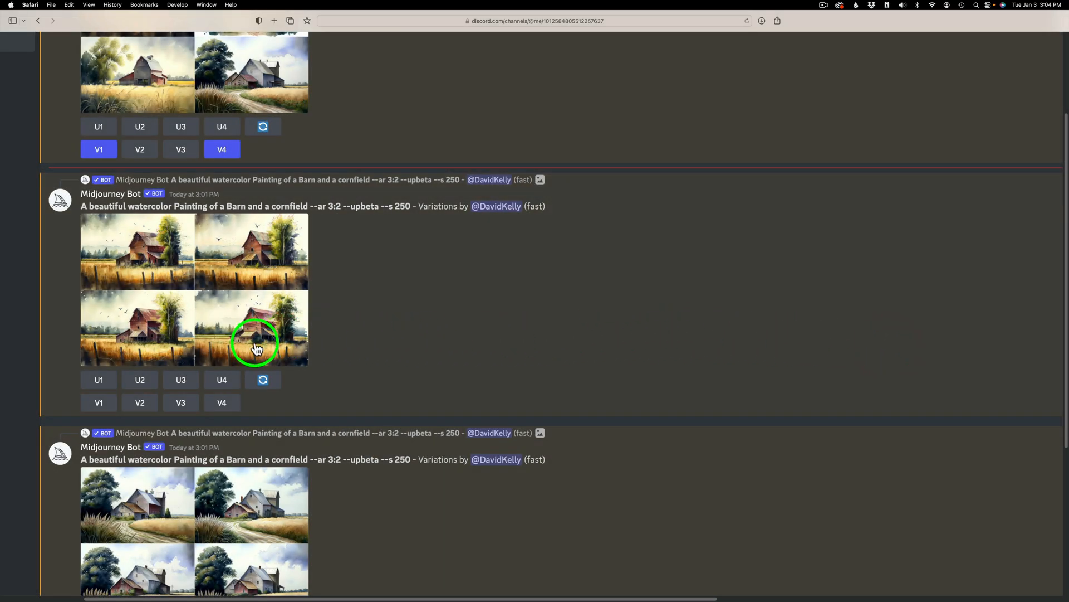
left_click(226, 382)
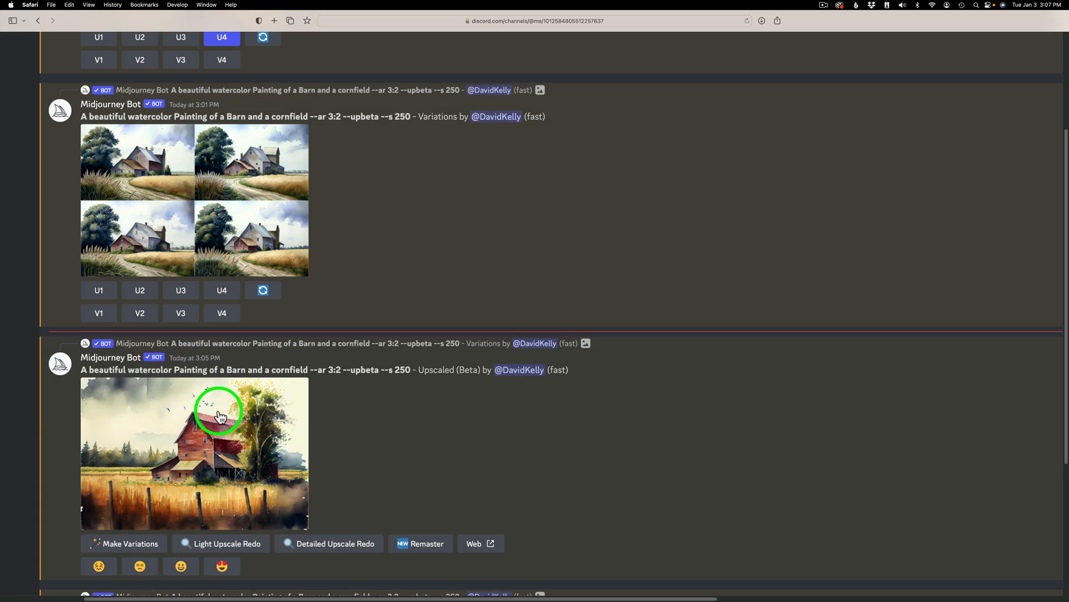
Enlarge the upscaled red barn painting, save it to the Downloads folder, and close the preview.
left_click(215, 459)
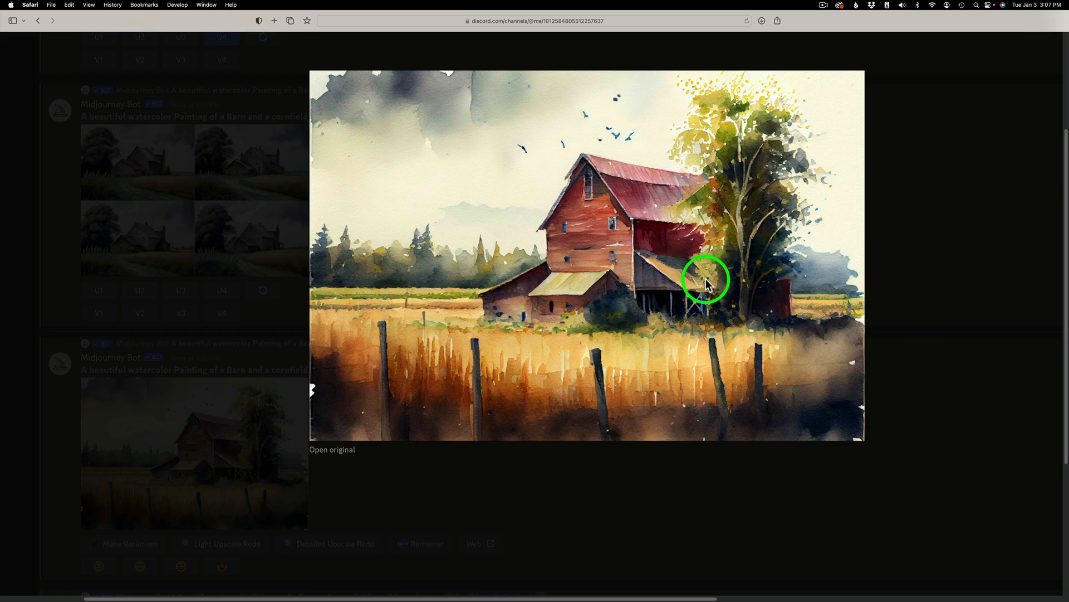
right_click(576, 259)
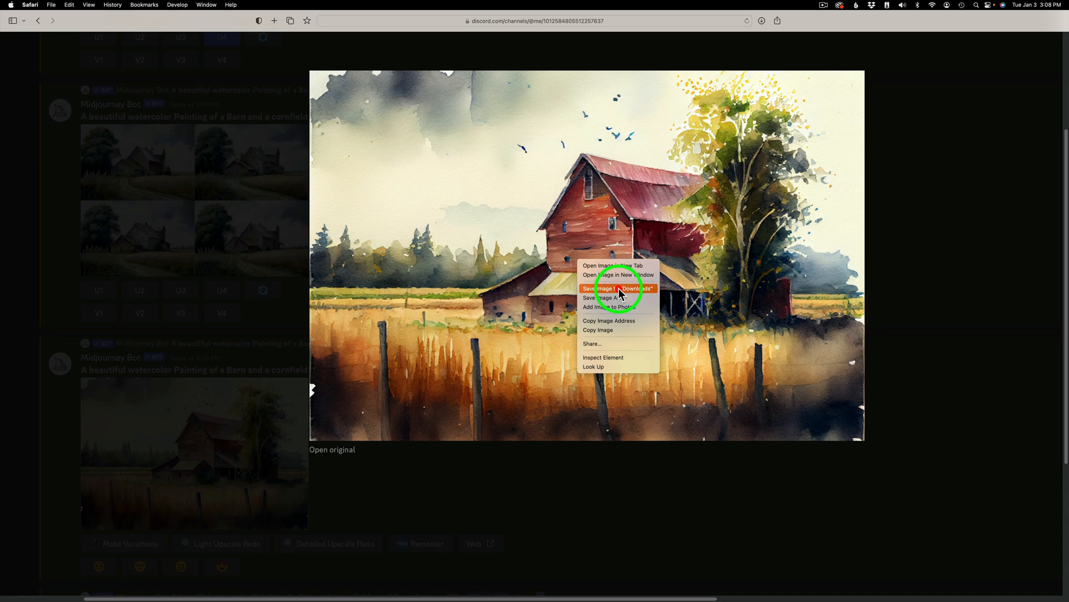
left_click(618, 289)
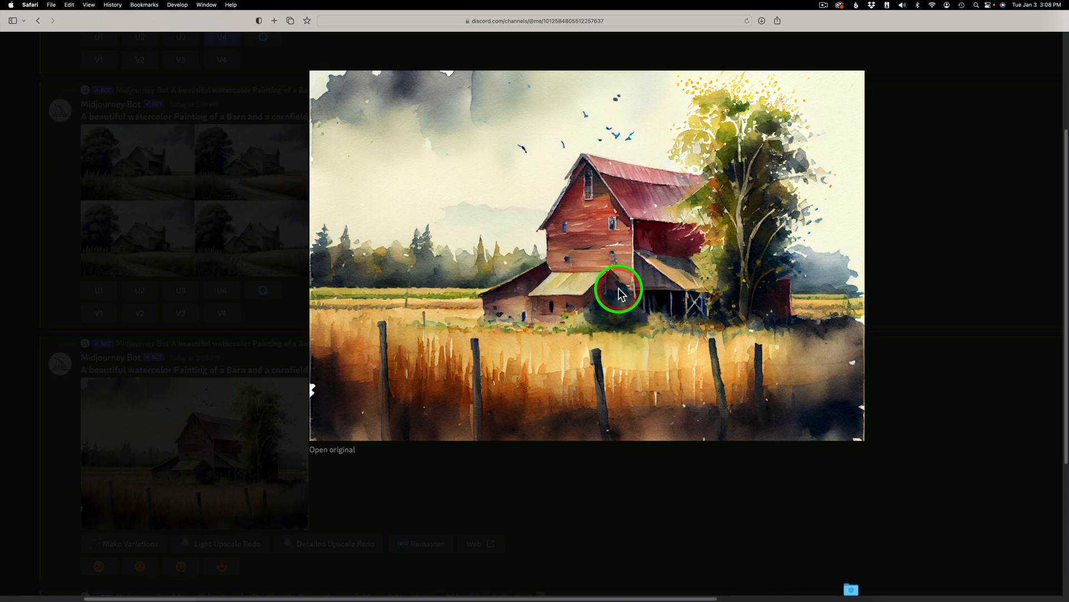
left_click(925, 299)
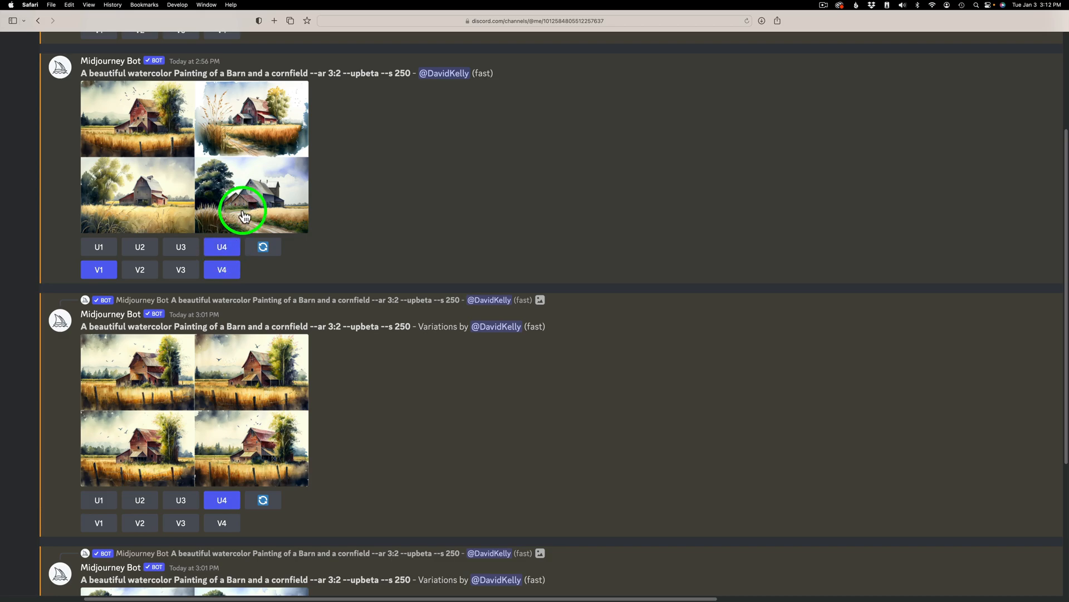
Enlarge the upscaled gray barn painting with the dirt road, save it to the Downloads folder, and close the preview.
scroll(256, 317, "down", 6)
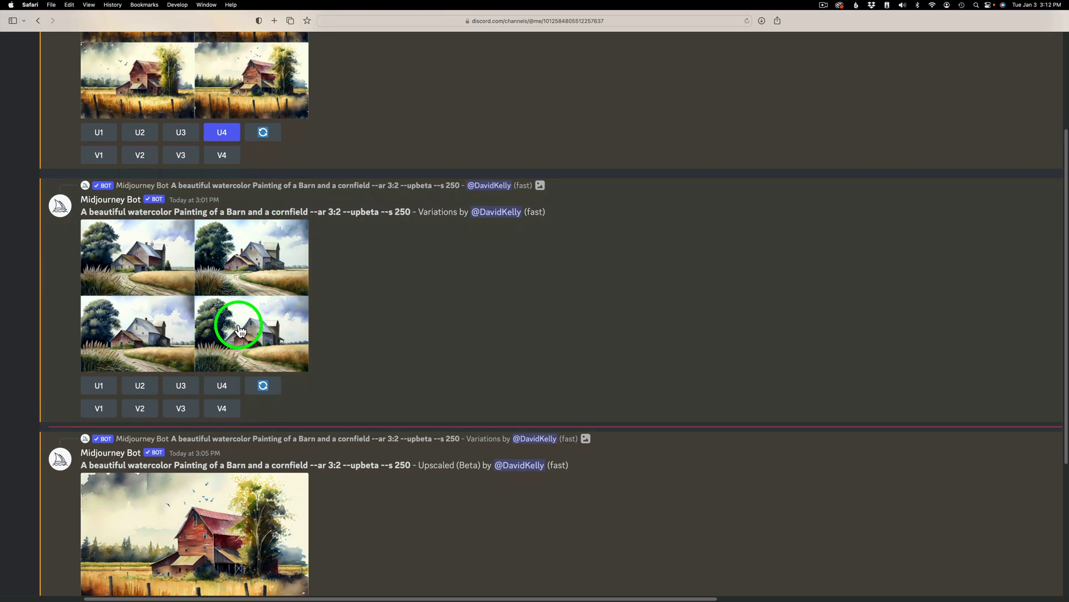
scroll(232, 321, "up", 4)
scroll(234, 324, "up", 3)
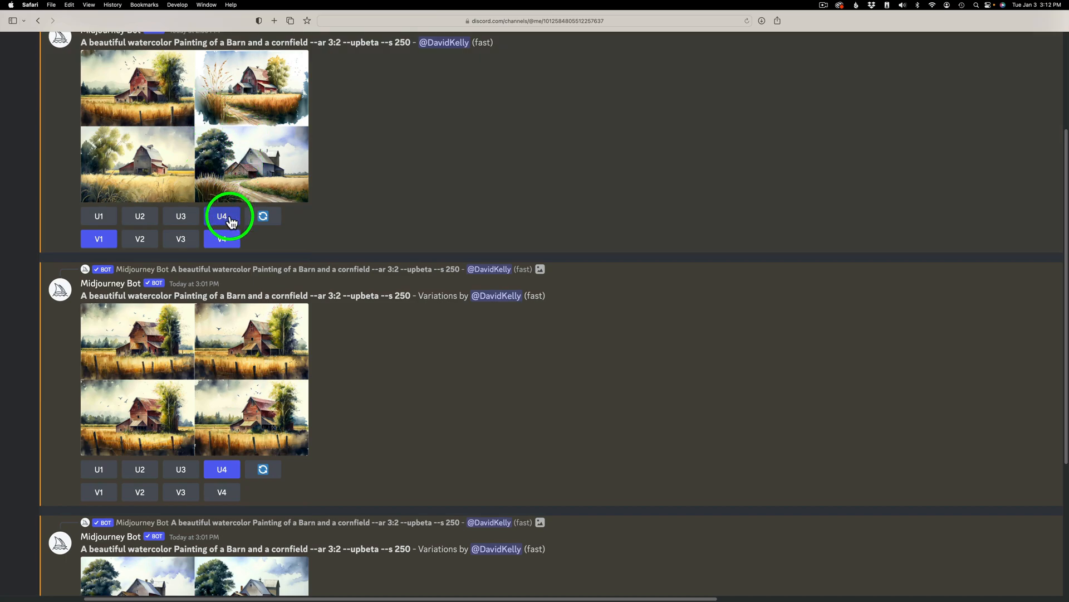
scroll(302, 329, "down", 10)
scroll(303, 334, "down", 1)
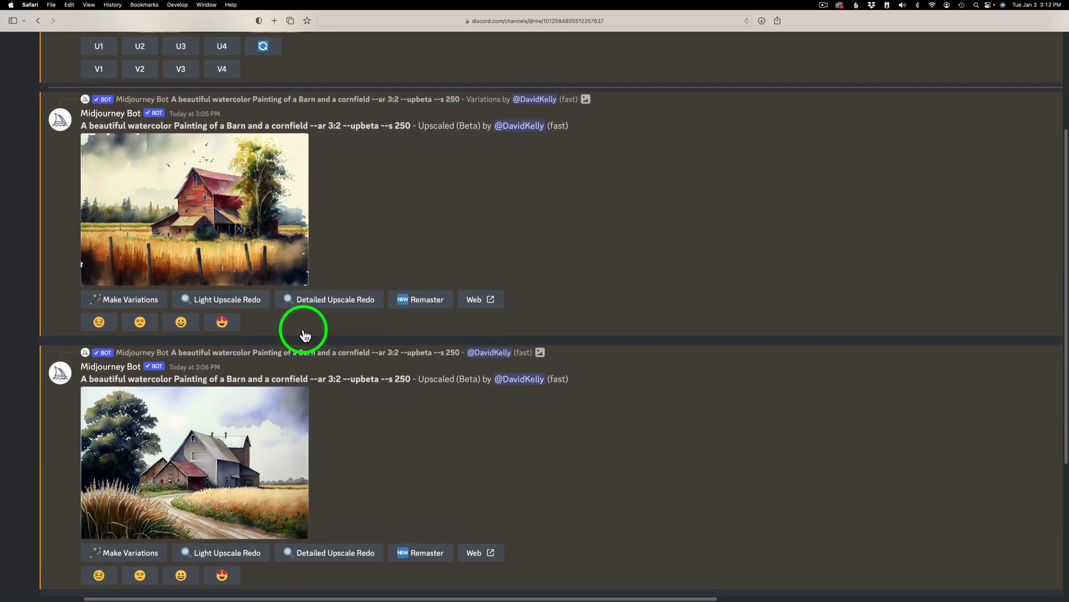
left_click(230, 462)
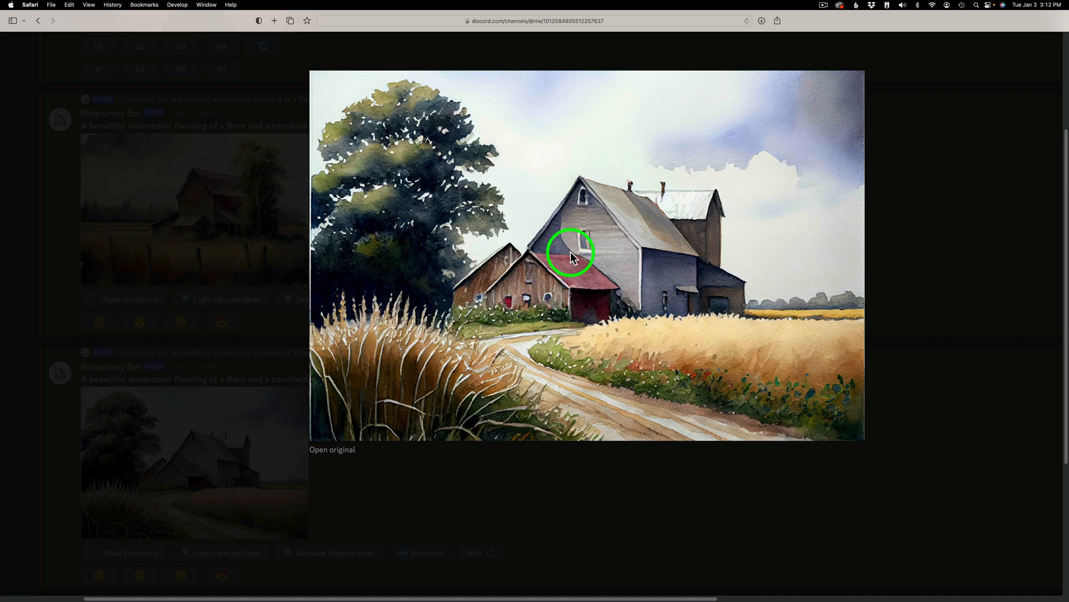
right_click(590, 247)
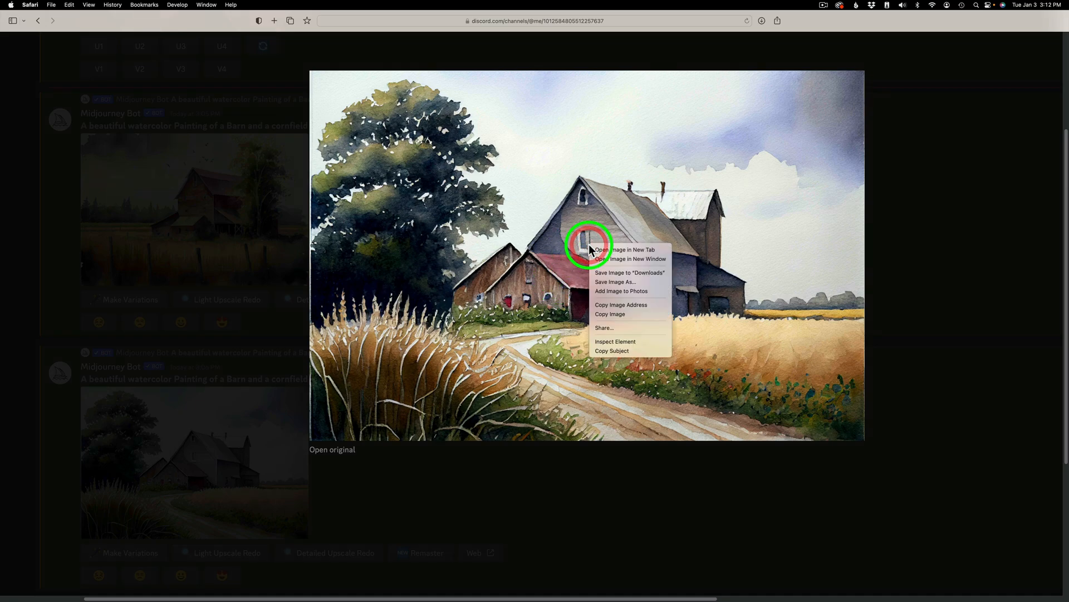
left_click(618, 273)
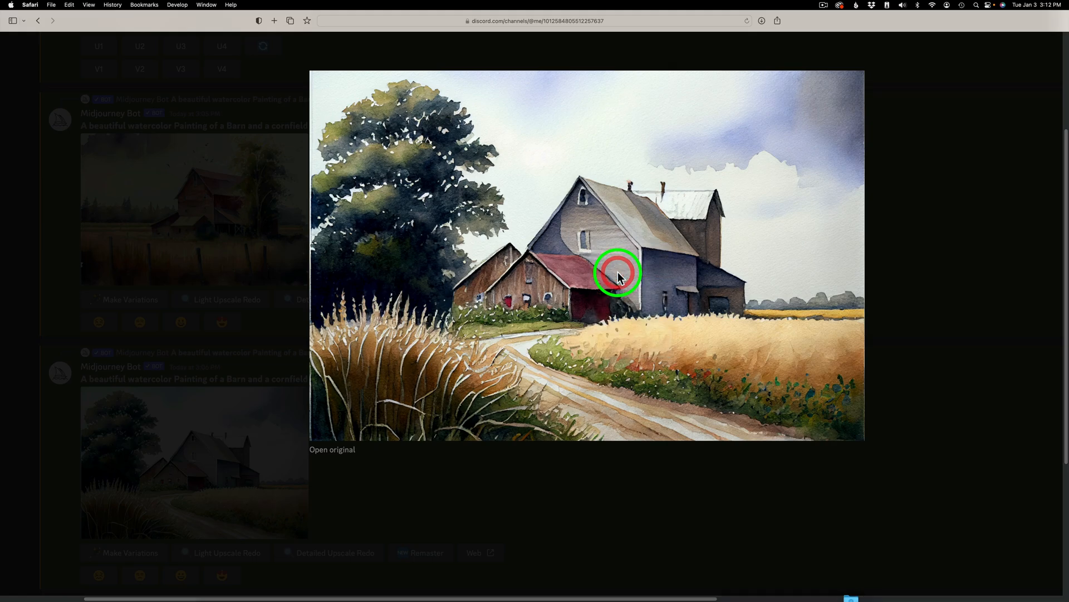
left_click(894, 269)
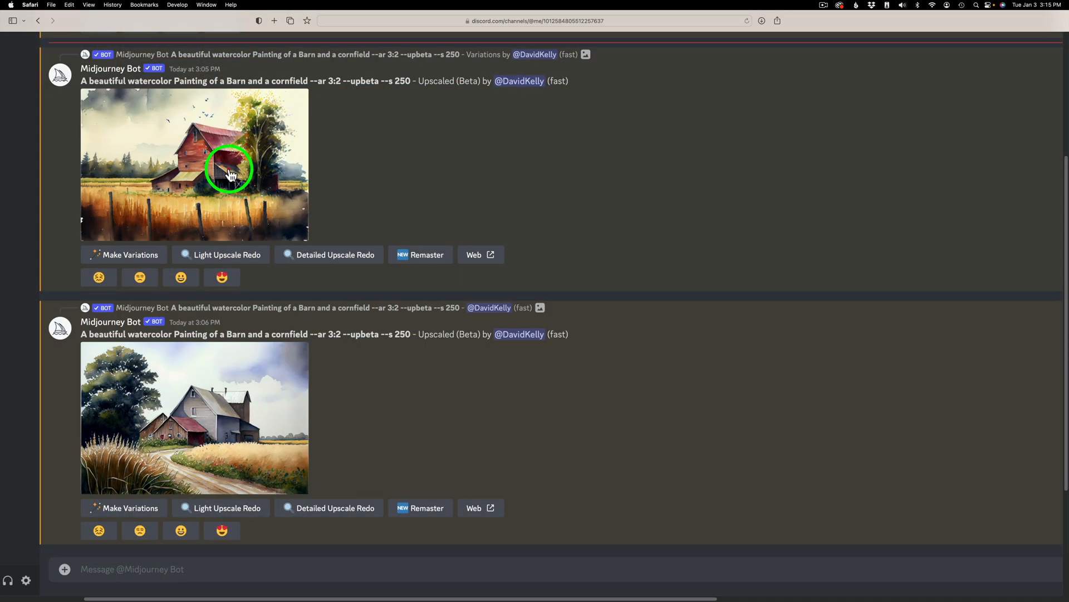
Examine the upscaled red barn and gray barn paintings one after the other at enlarged size.
left_click(229, 171)
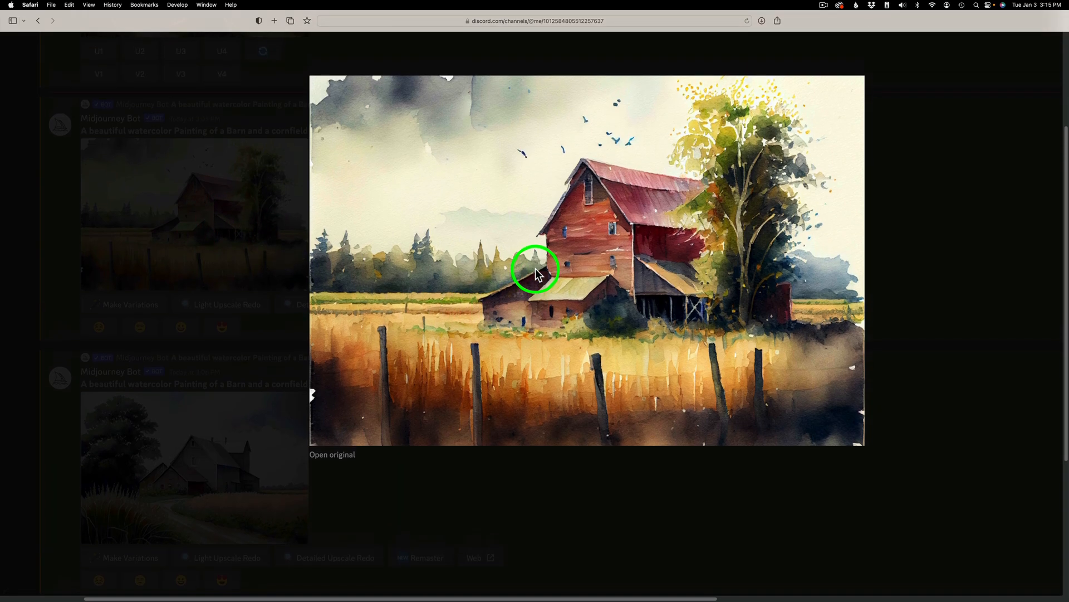
scroll(536, 269, "up", 1)
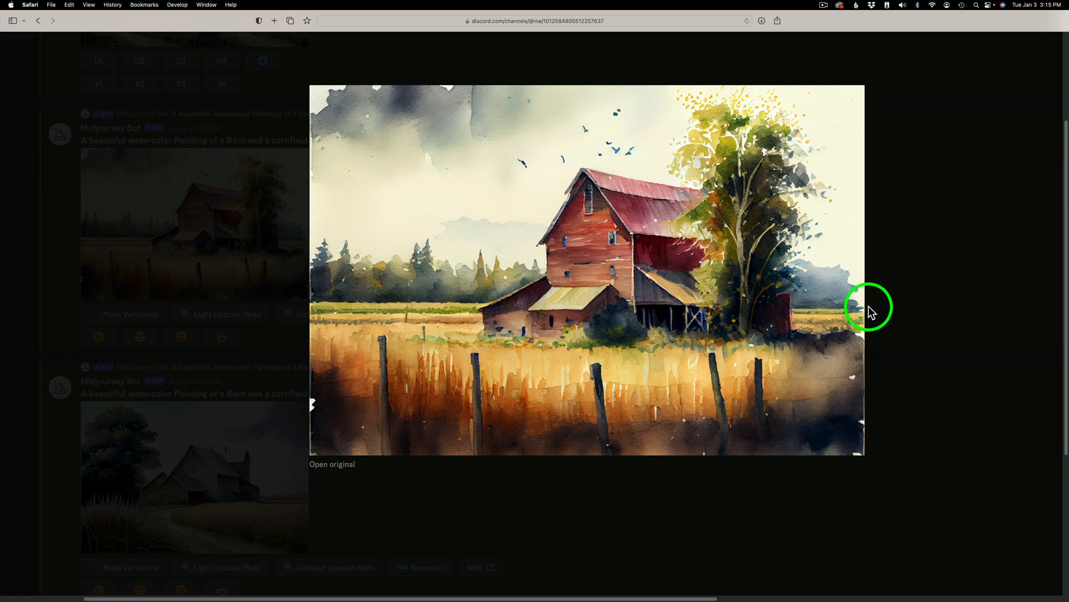
left_click(903, 309)
left_click(211, 473)
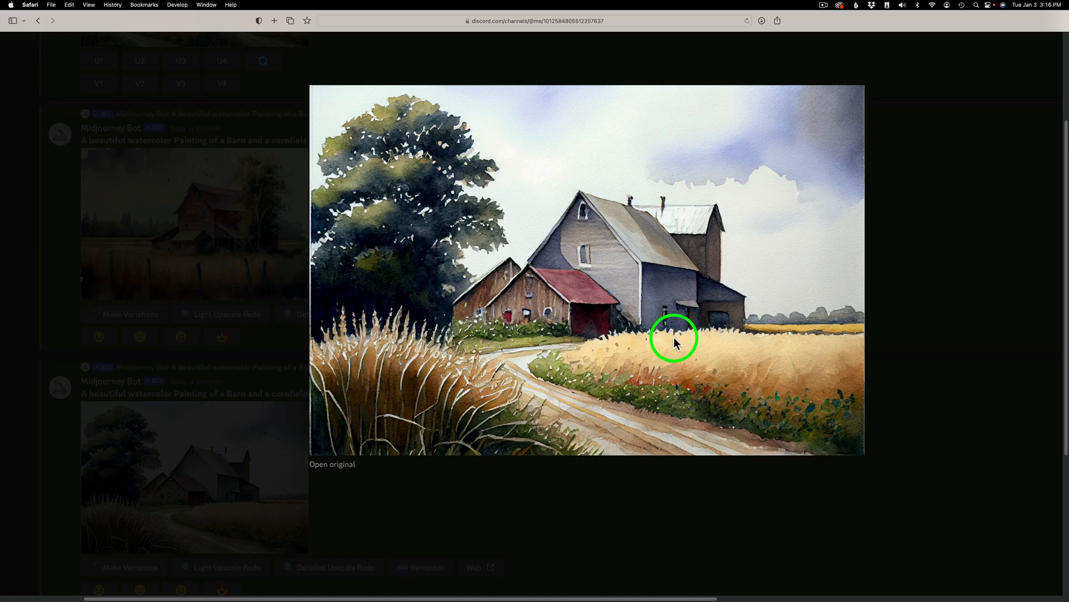
left_click(894, 280)
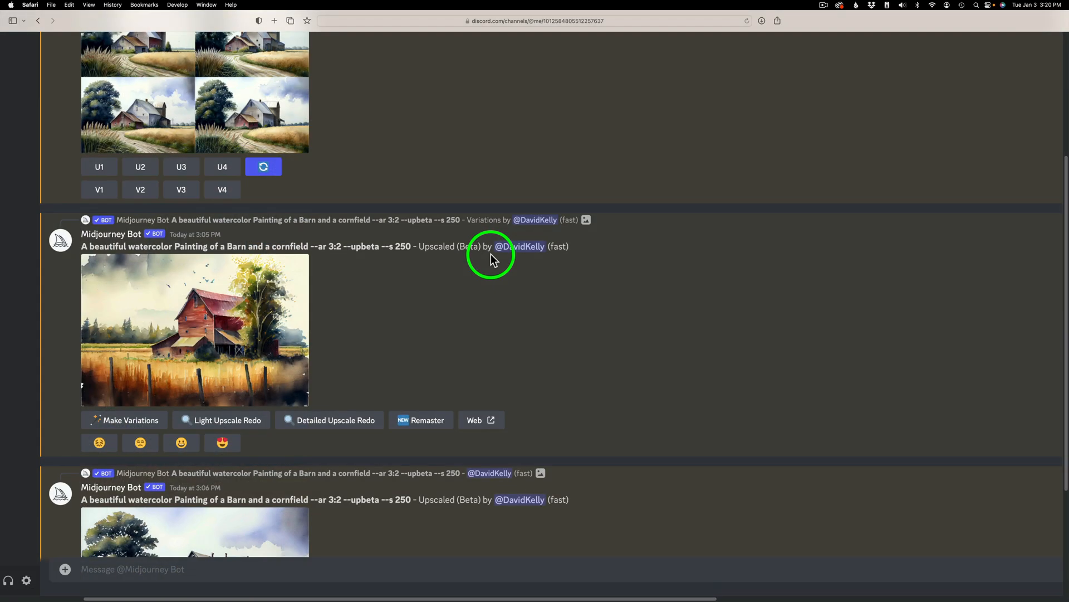
Review the earlier barn image grids and re-roll the original 3:2 grid to generate four new images.
scroll(487, 254, "up", 3)
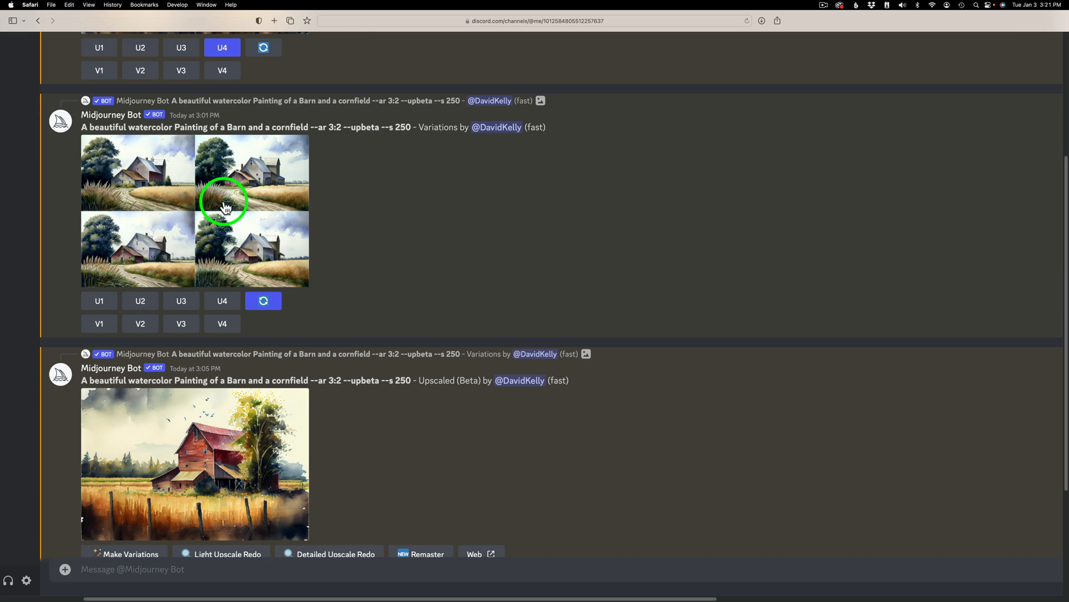
scroll(223, 206, "up", 5)
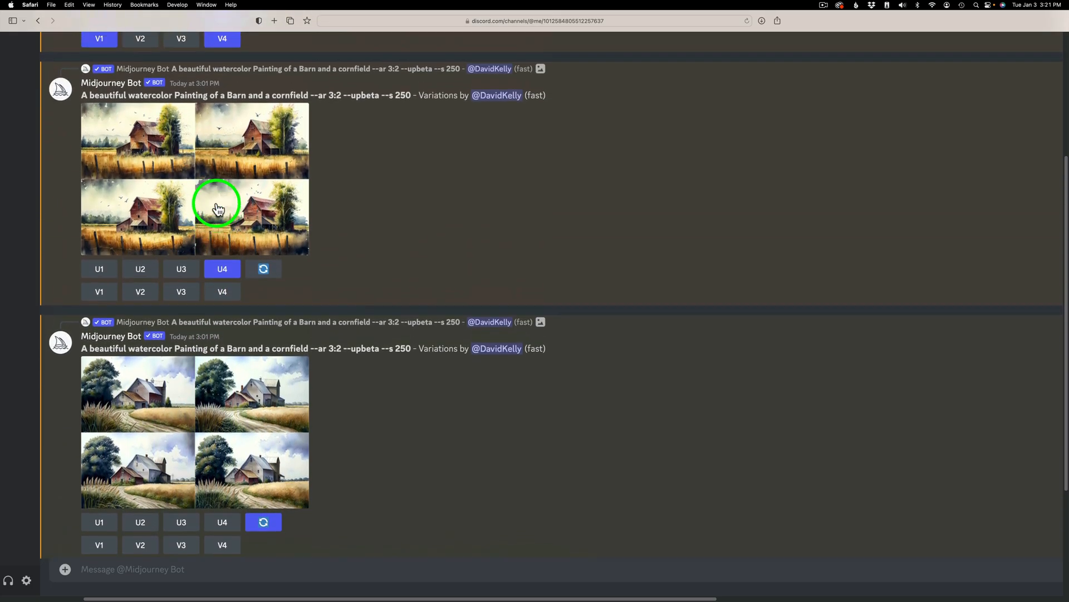
scroll(218, 209, "up", 8)
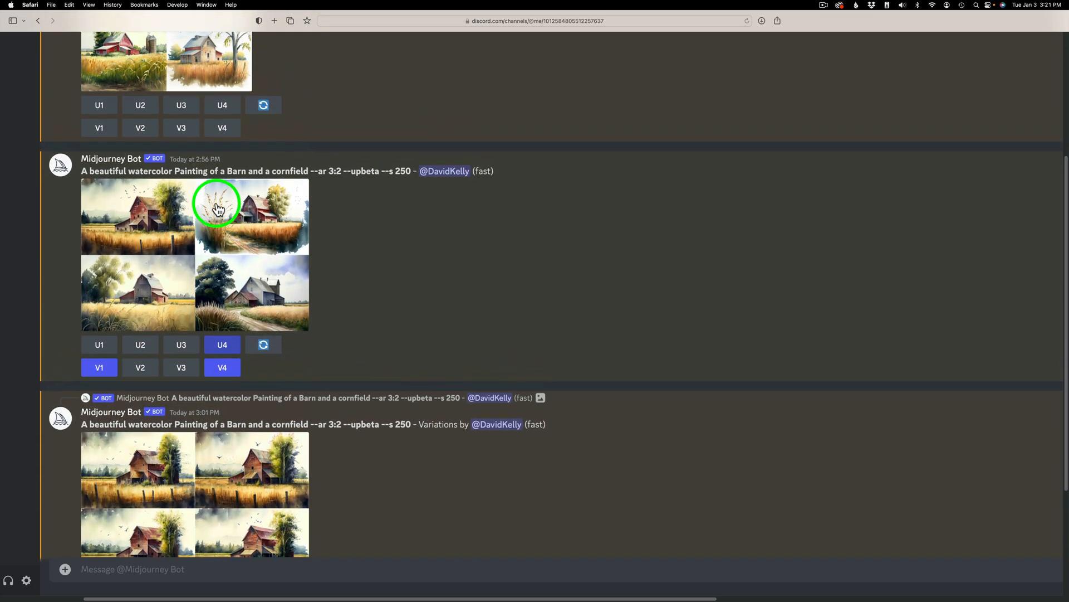
scroll(218, 209, "up", 6)
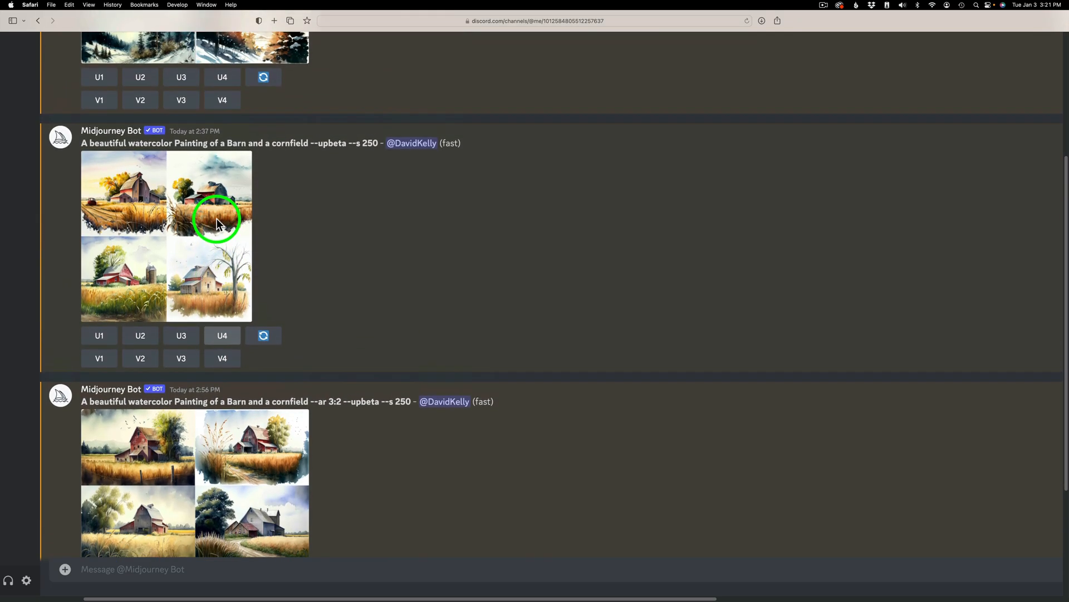
scroll(217, 219, "down", 3)
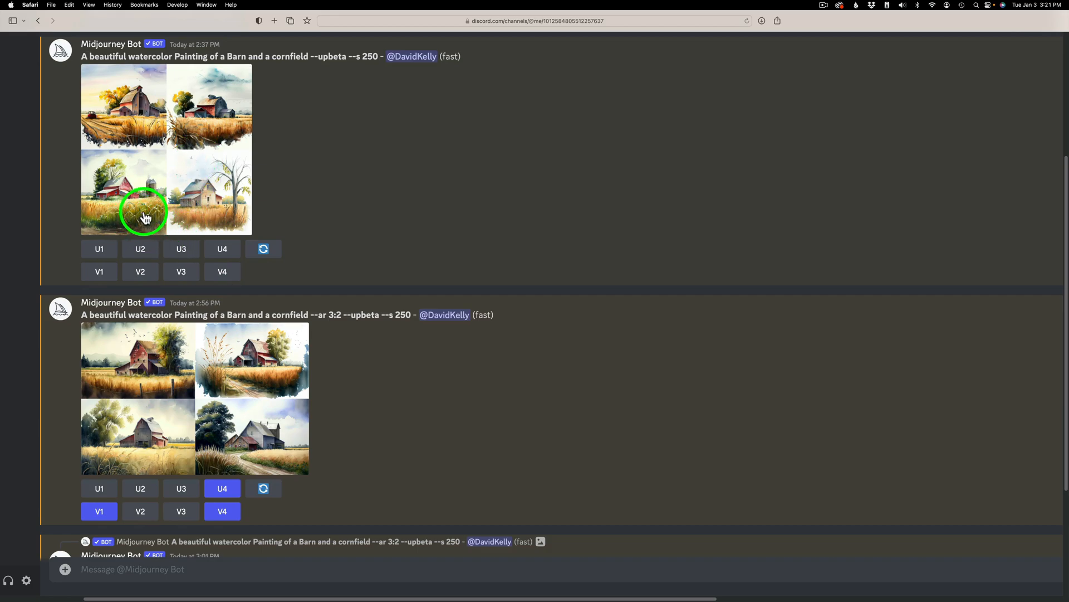
scroll(144, 217, "down", 7)
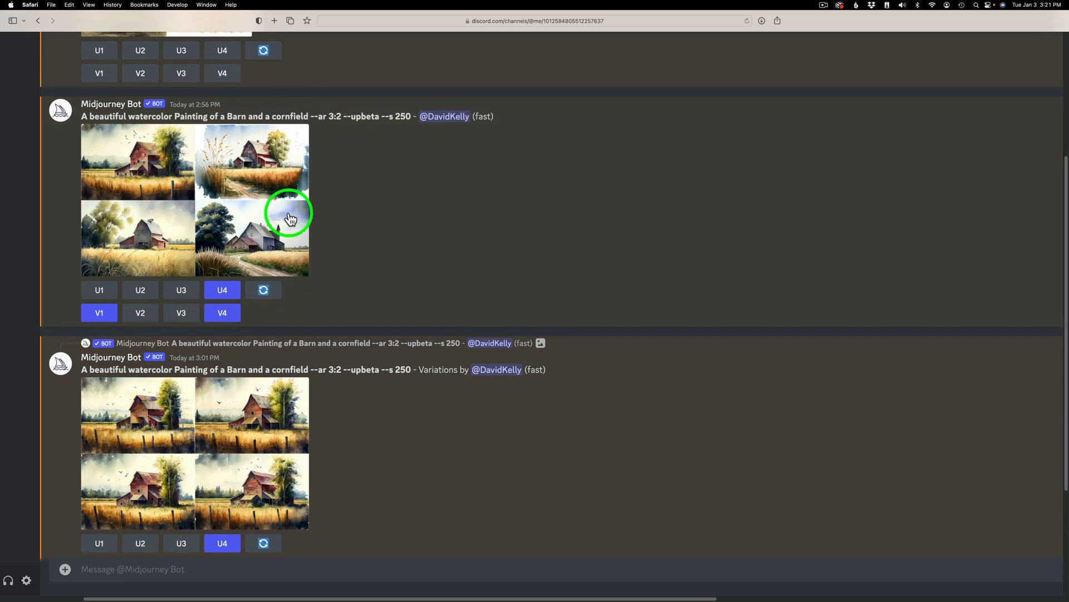
left_click(264, 290)
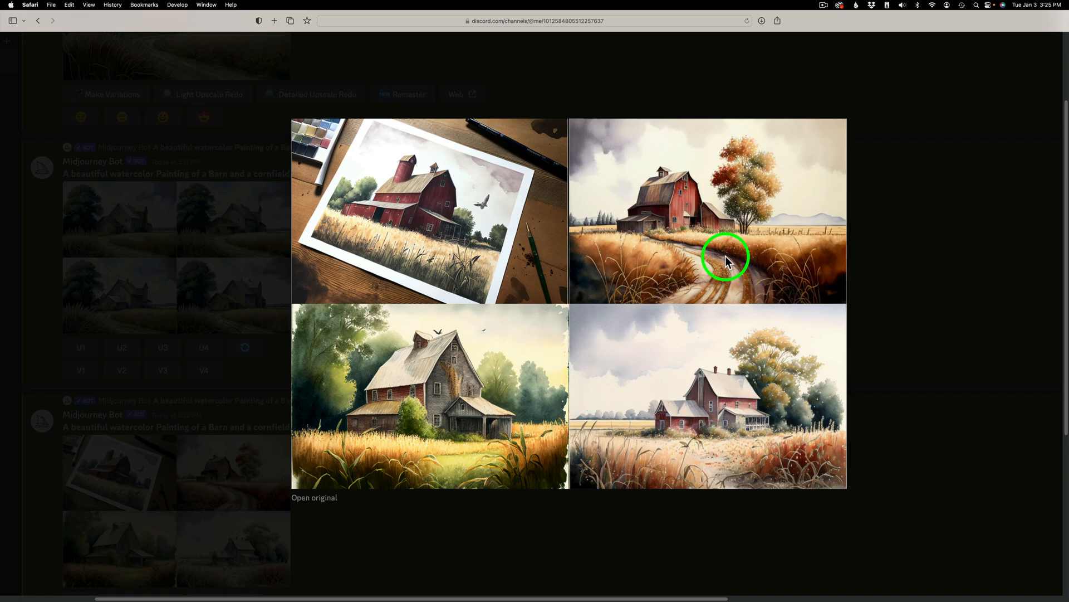
Close the enlarged view of the re-rolled barn grid and upscale its third and second images.
left_click(888, 286)
scroll(393, 482, "down", 3)
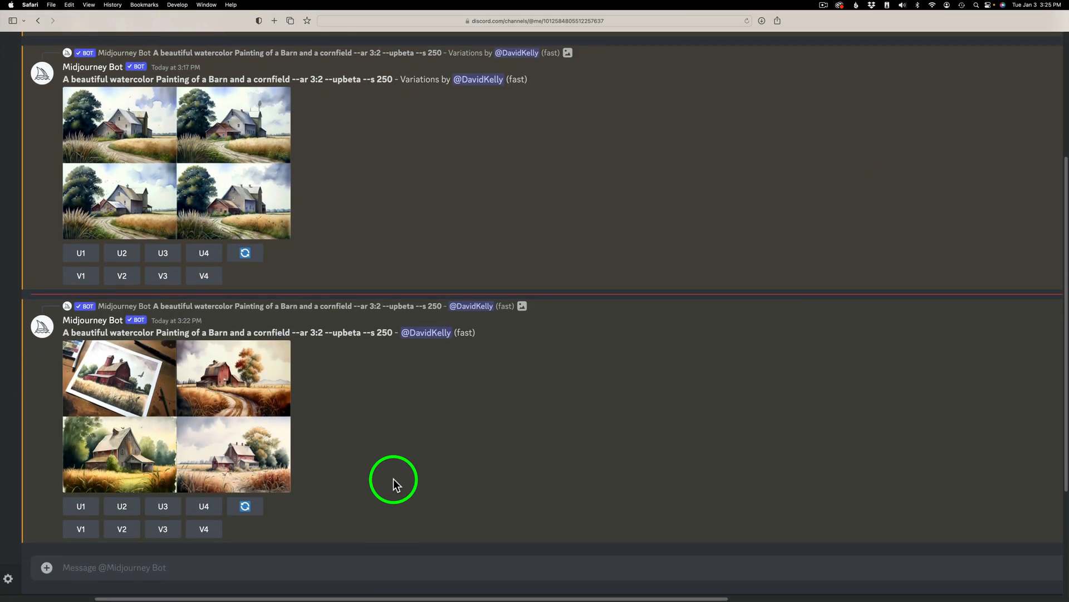
left_click(164, 512)
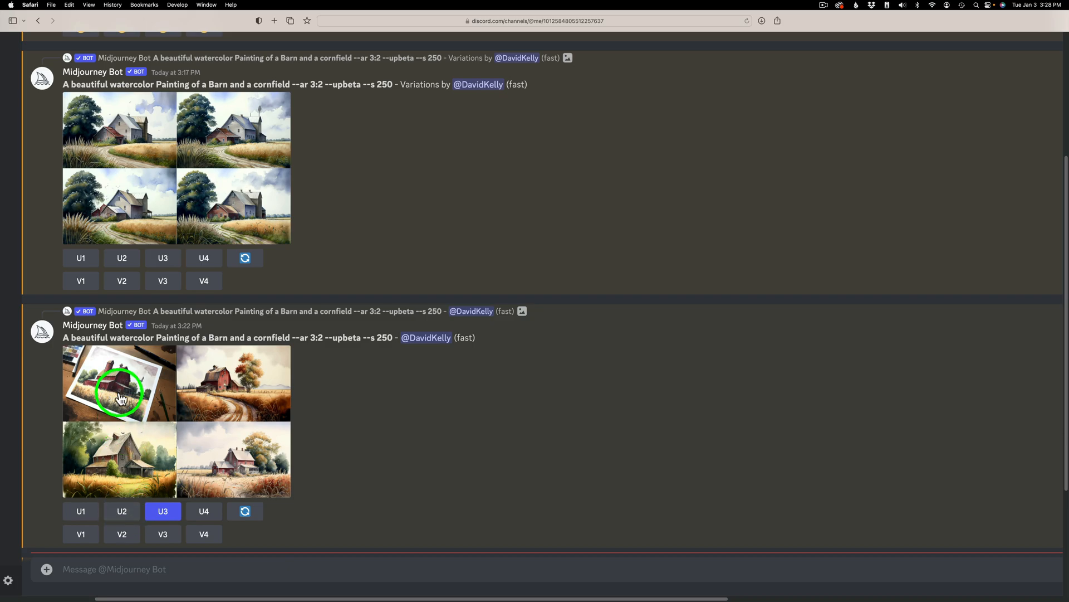
left_click(125, 511)
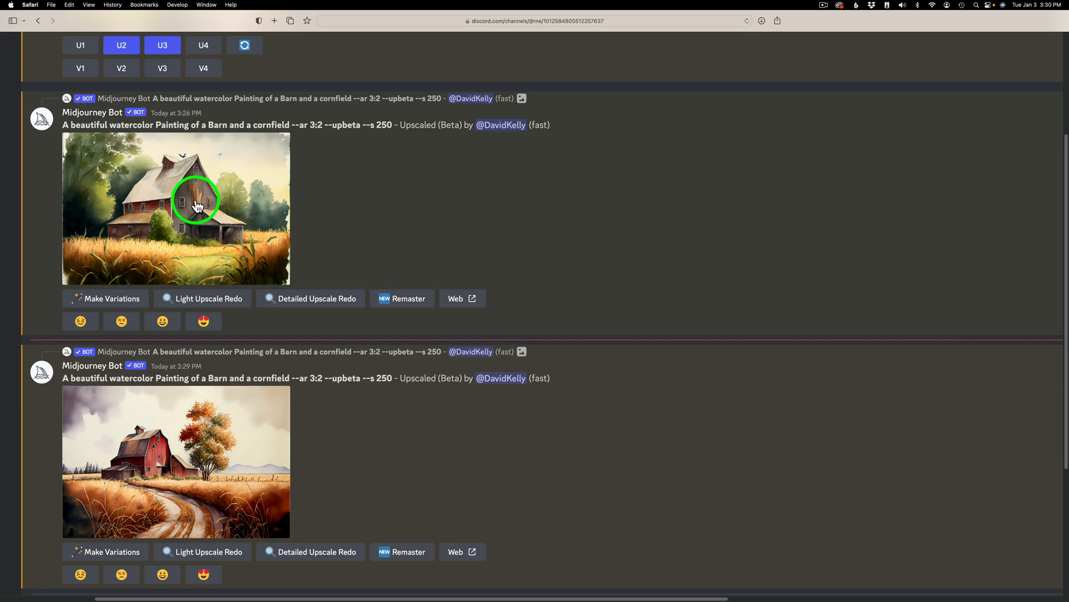
Examine enlarged views of the two new upscales, the barn among green trees and the red barn with the autumn tree.
left_click(196, 206)
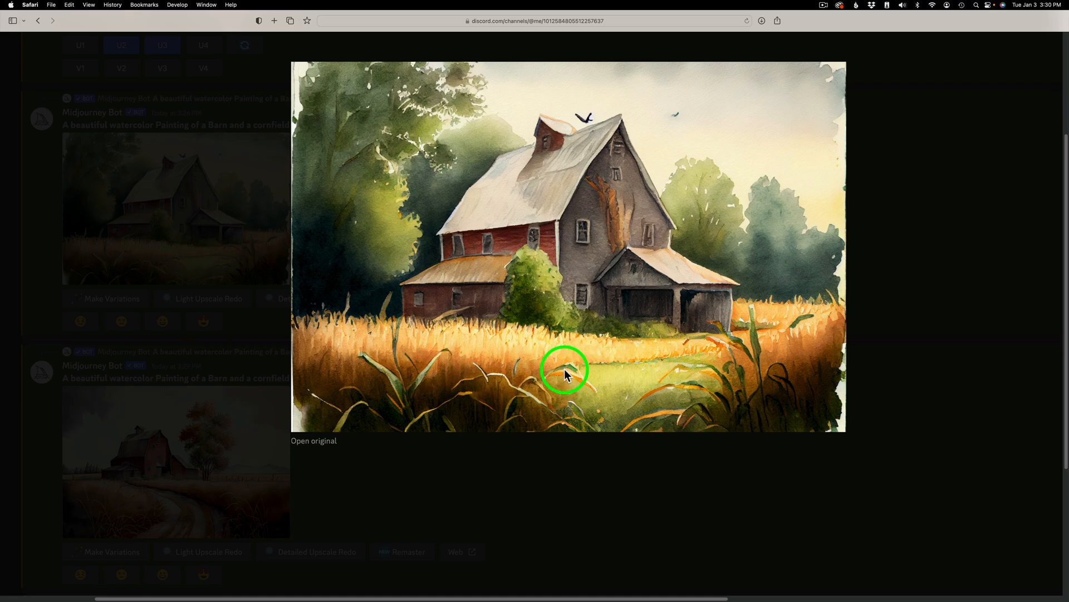
left_click(899, 289)
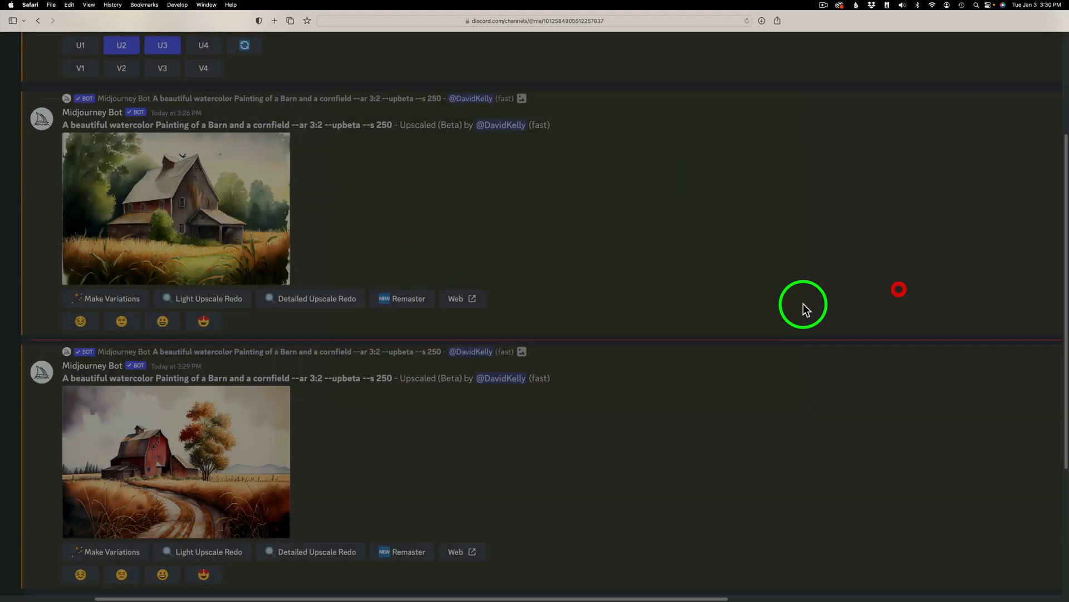
left_click(191, 449)
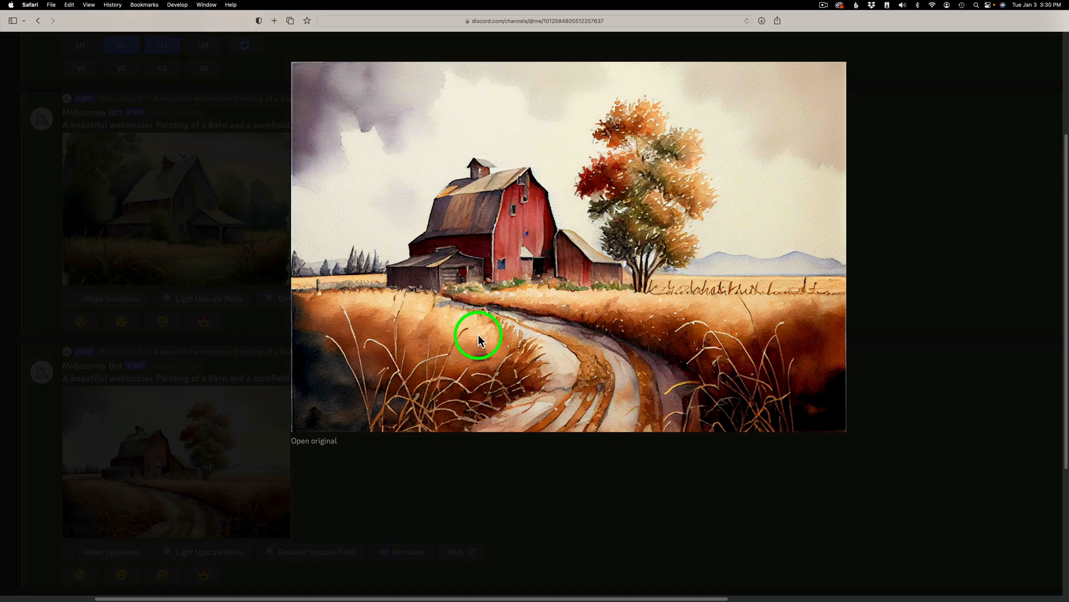
left_click(895, 303)
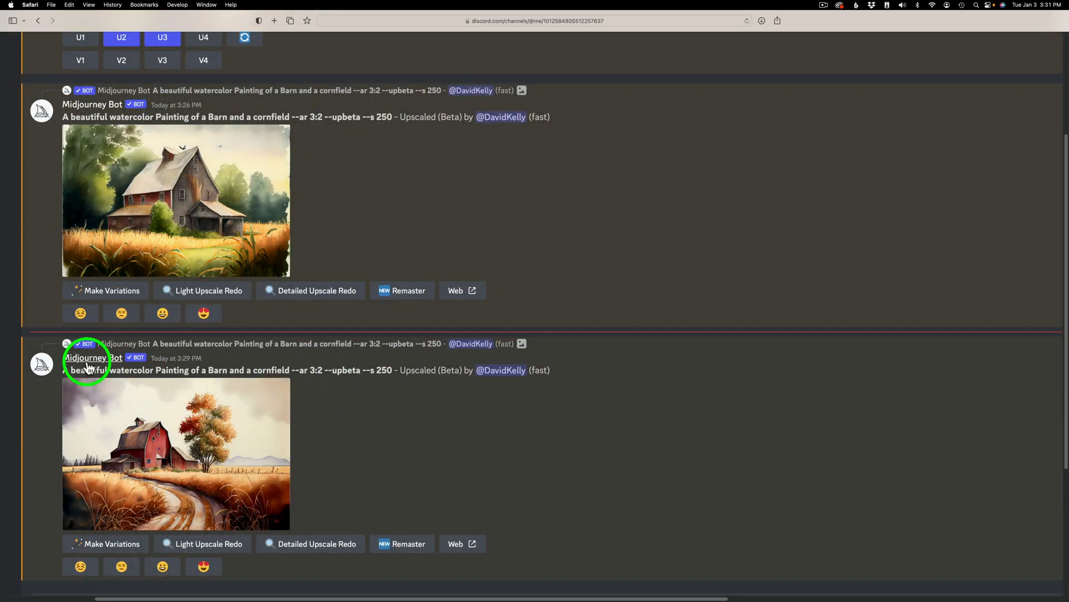
Copy the prompt text "A beautiful watercolor Painting of a Barn and a cornfield" from the newest upscaled result, leaving out its parameters.
left_click_drag(88, 368, 252, 370)
right_click(255, 370)
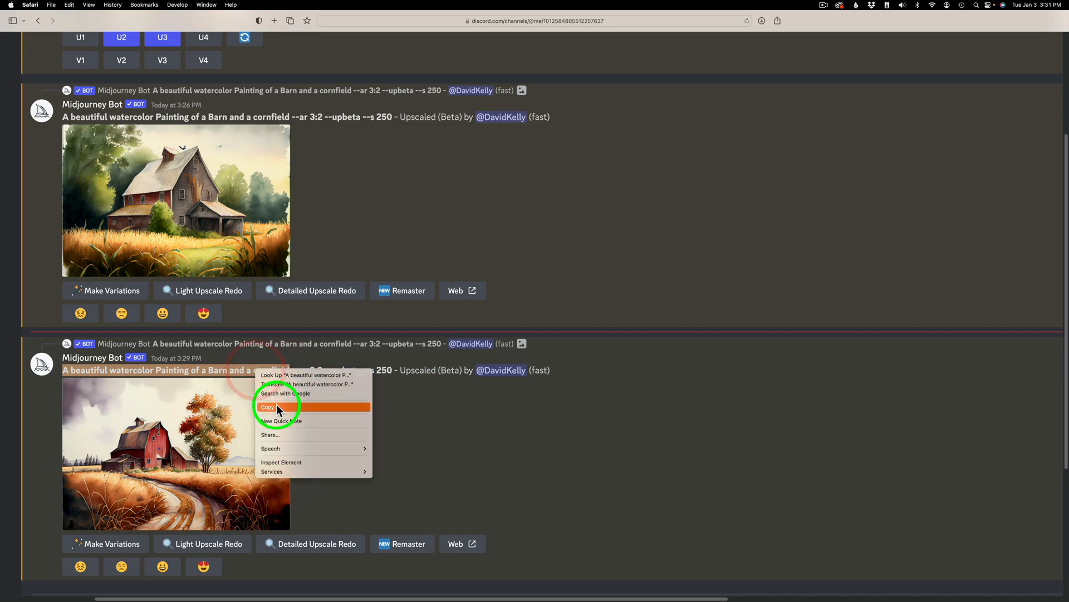
left_click(273, 403)
scroll(223, 557, "down", 1)
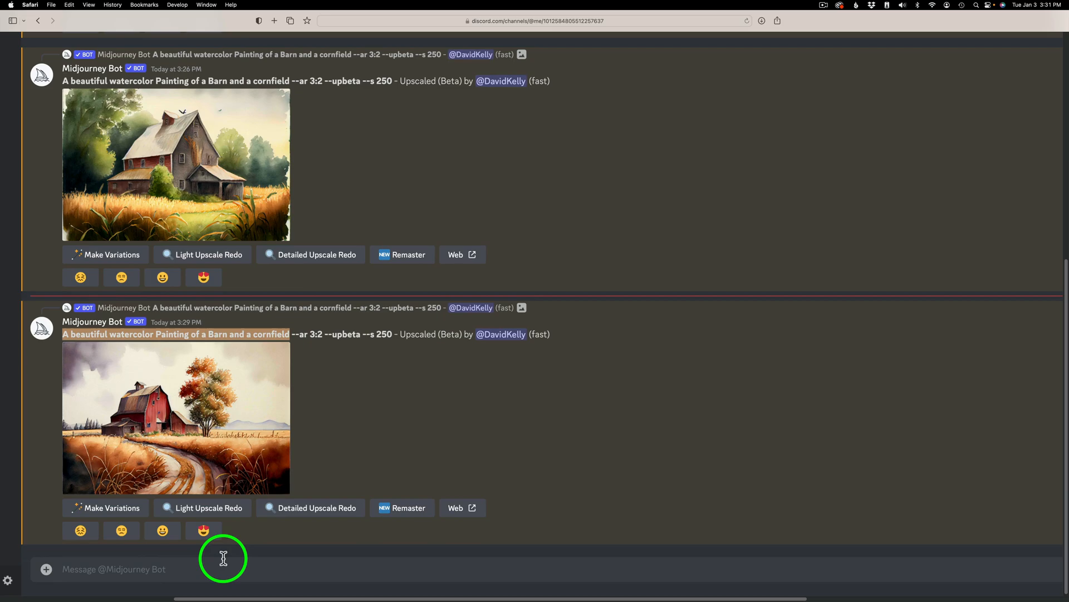
Generate images from "A beautiful watercolor Painting of a Barn and a cornfield, painted by Van Gogh --ar 3:2" and examine the enlarged grid.
left_click(135, 568)
type("/")
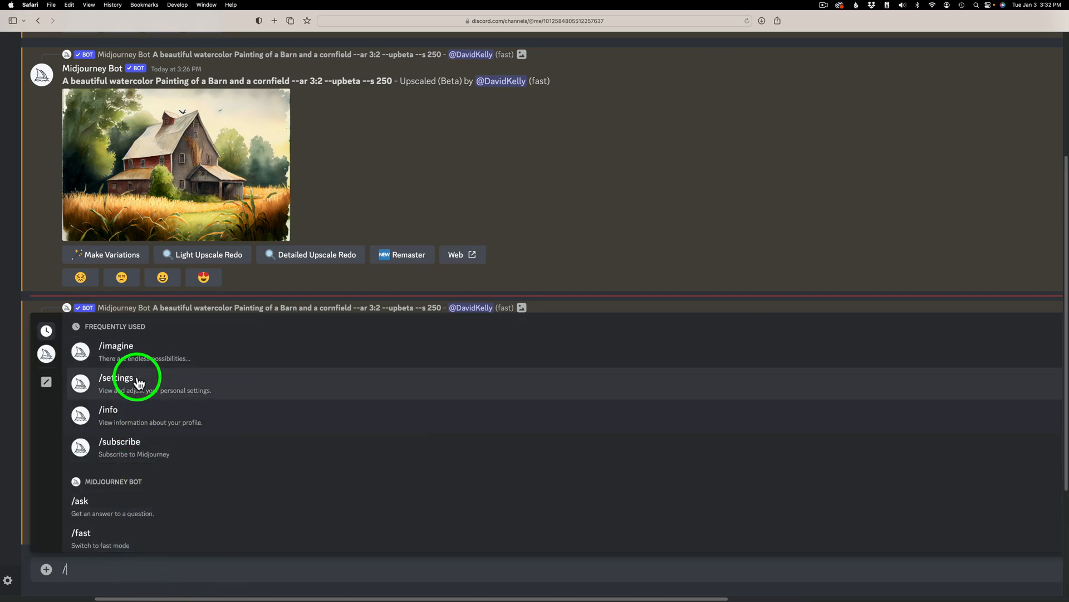
left_click(130, 354)
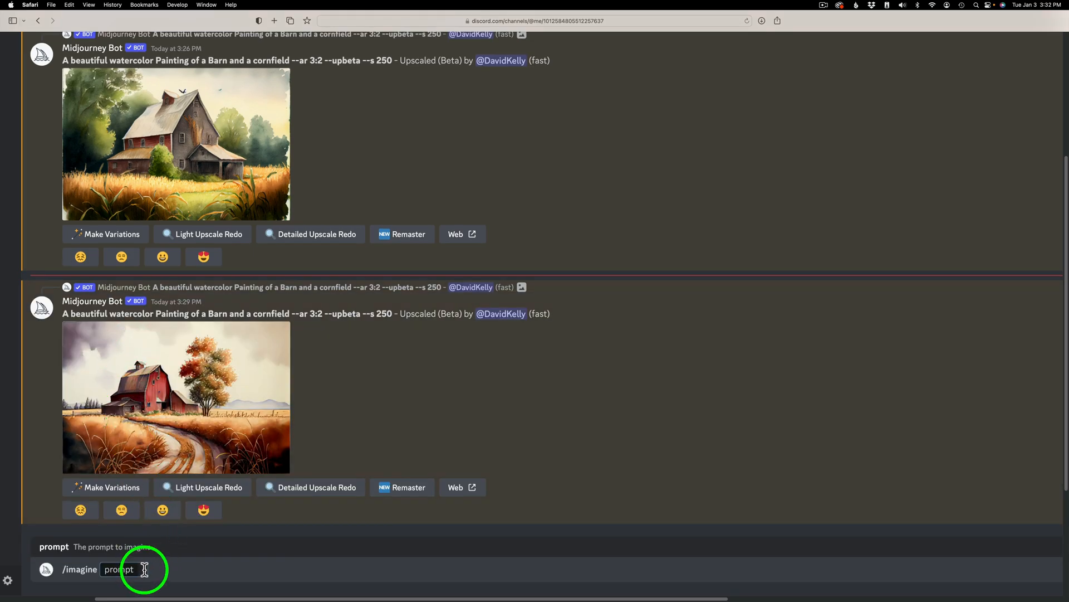
key("super+v")
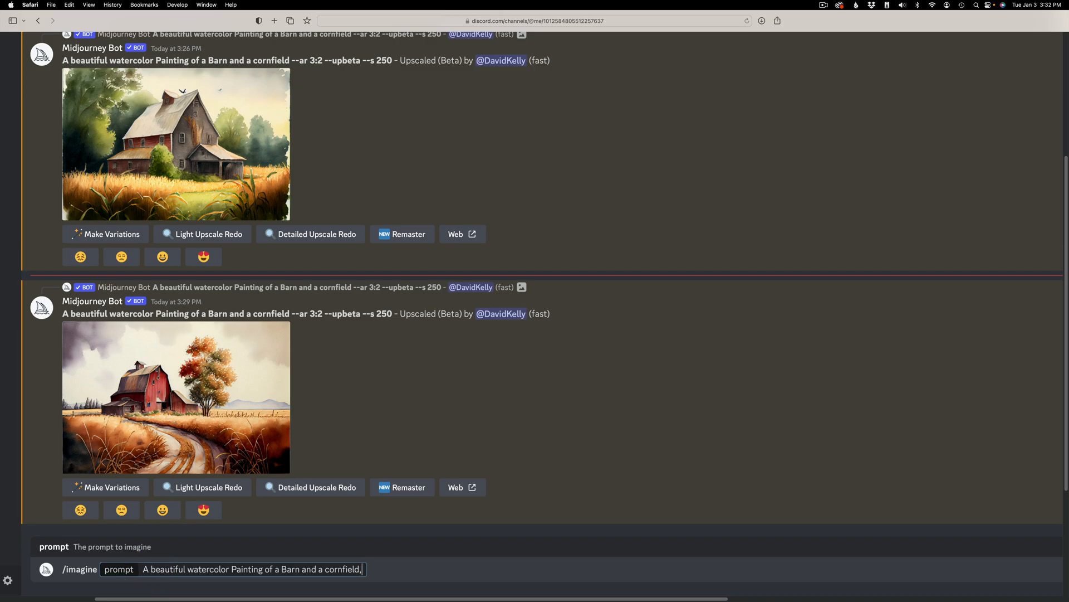
type(",")
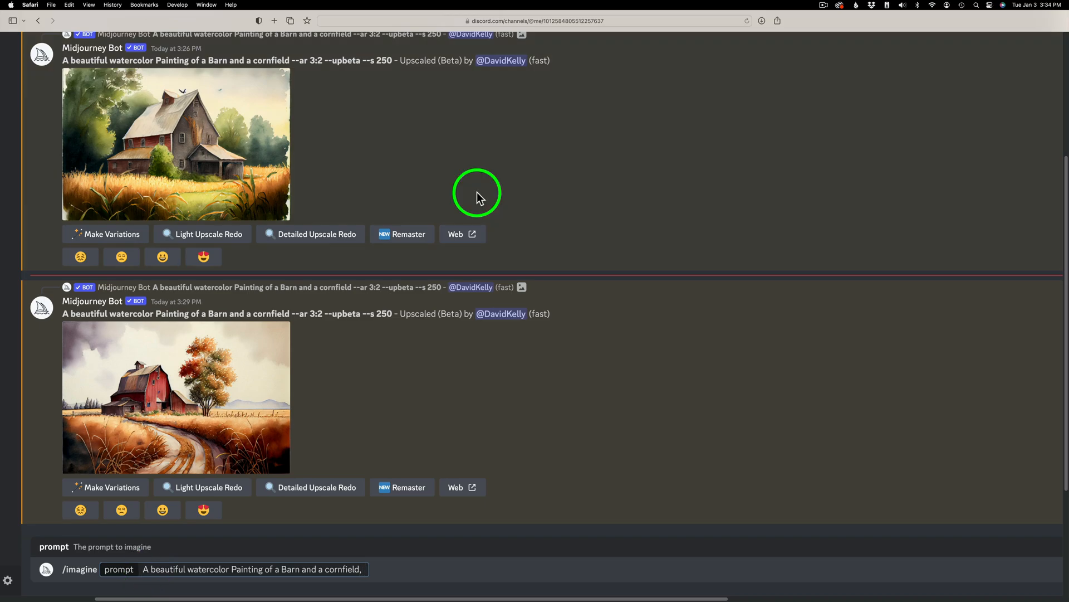
type(" painte")
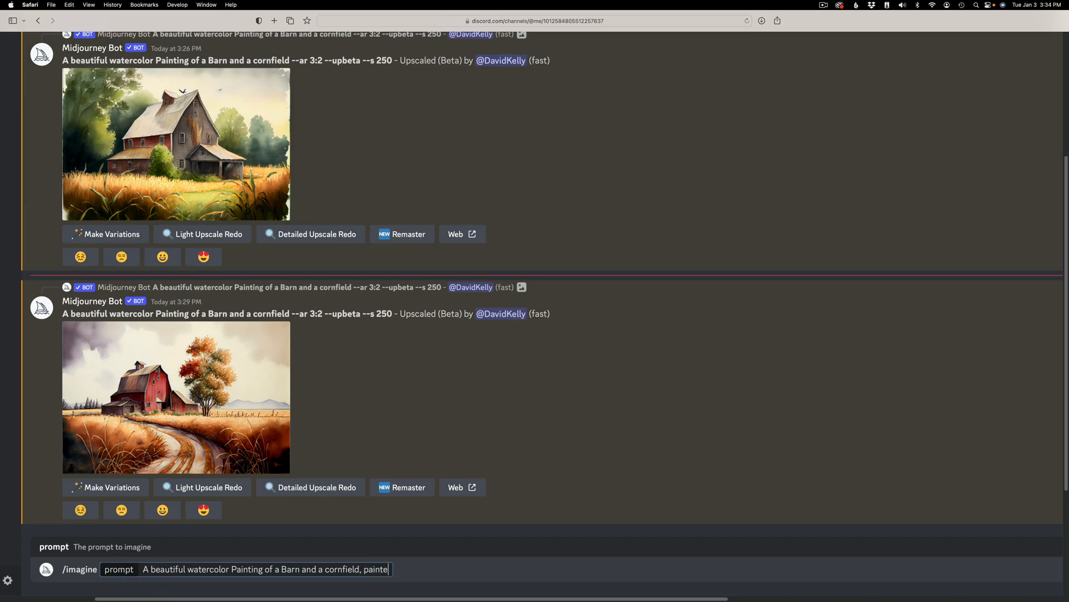
type("d by Van Gogh ")
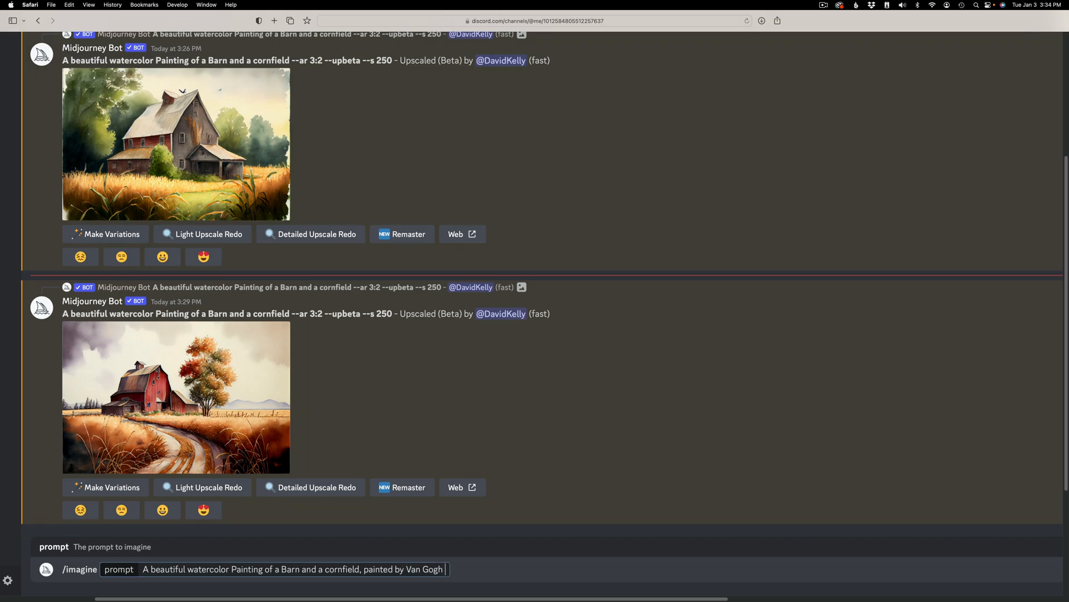
type("--ar 3:2")
key("Return")
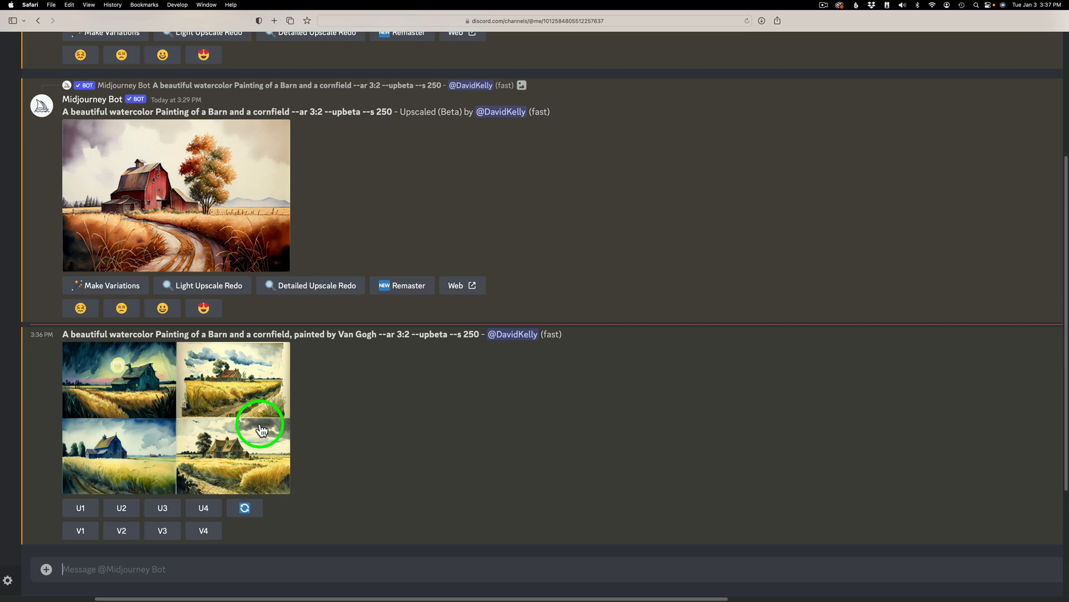
left_click(183, 413)
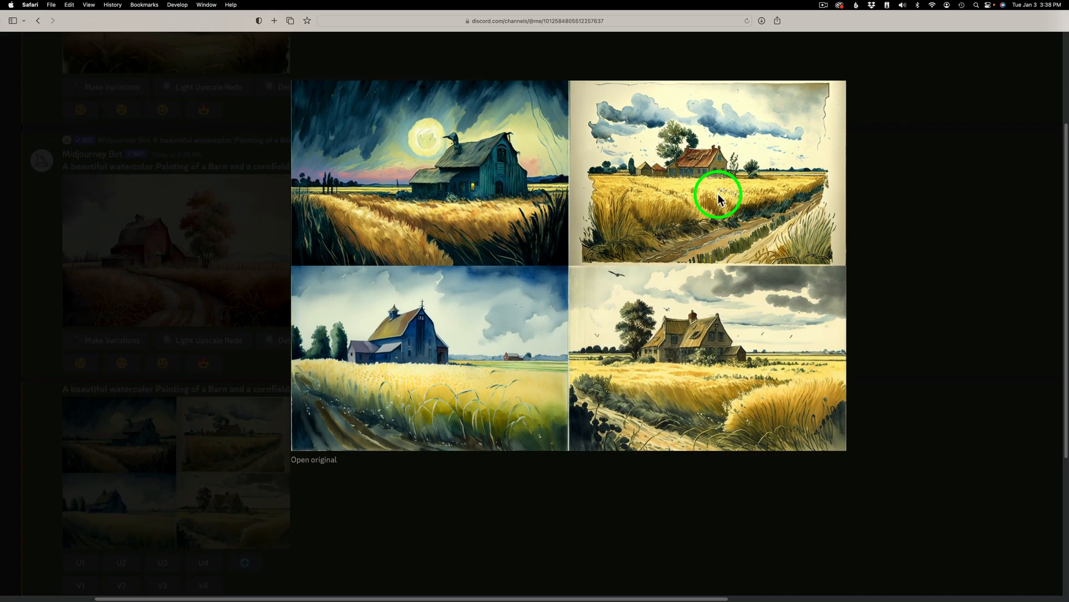
left_click(913, 279)
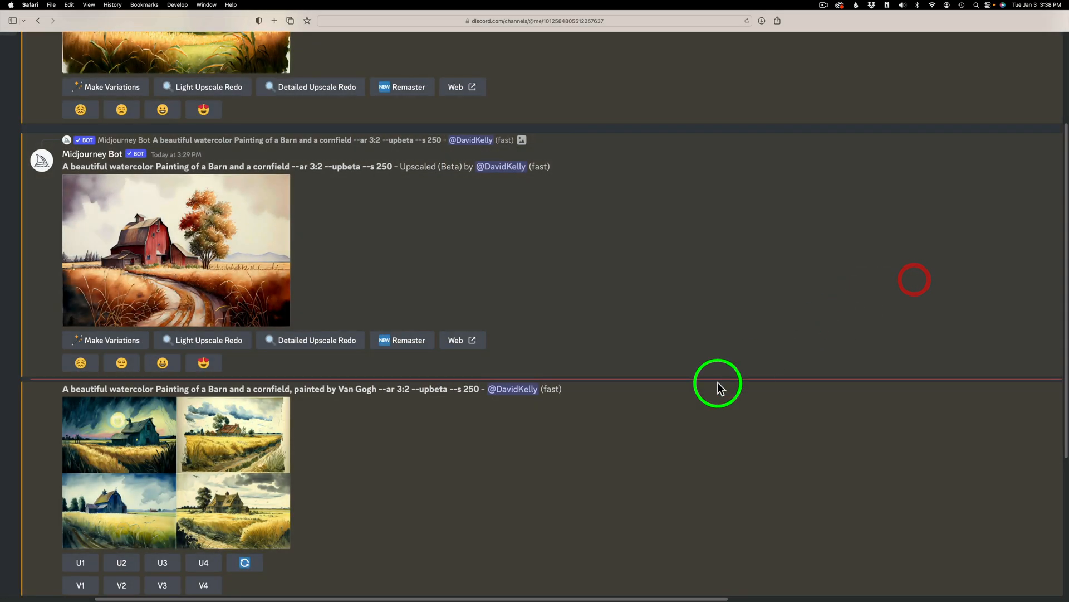
Generate images from "A watercolor painting of a hawk sitting on a tree branch, soft lighting --ar 3:2" and upscale the second image.
scroll(543, 469, "down", 1)
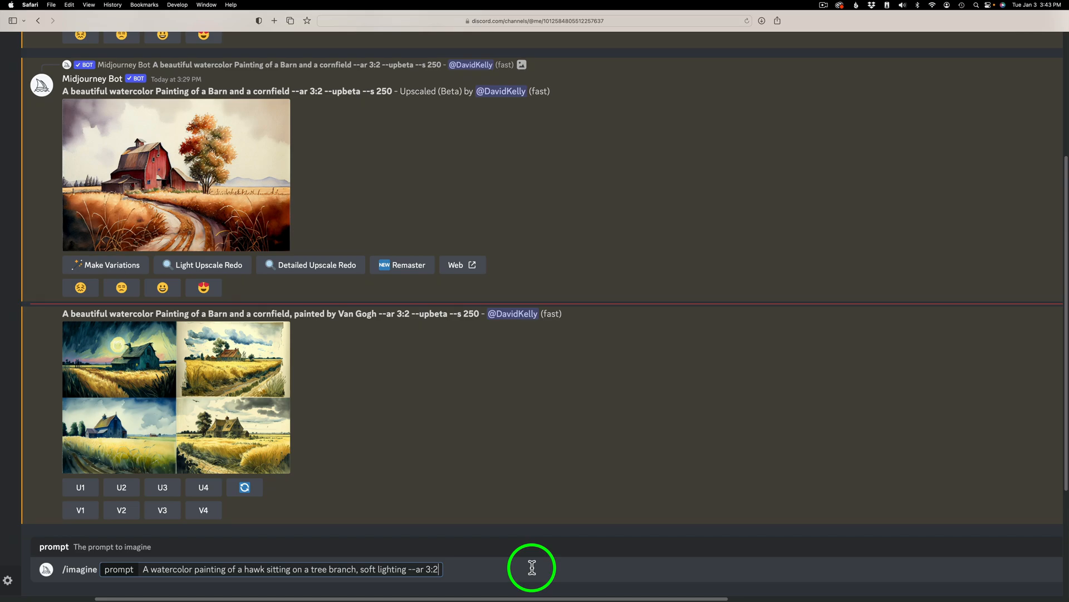
key("Return")
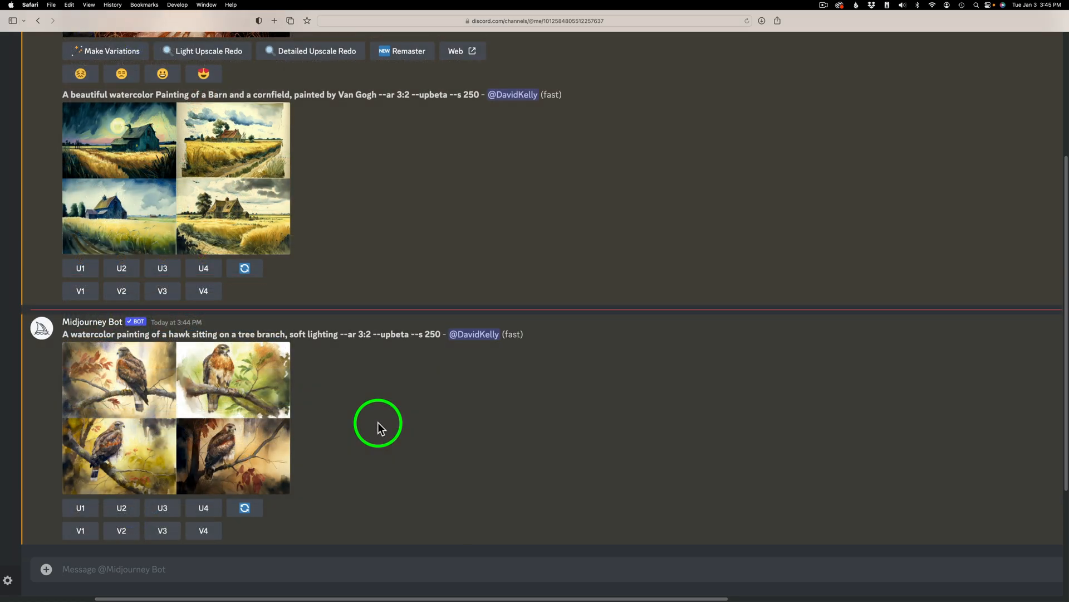
left_click(194, 419)
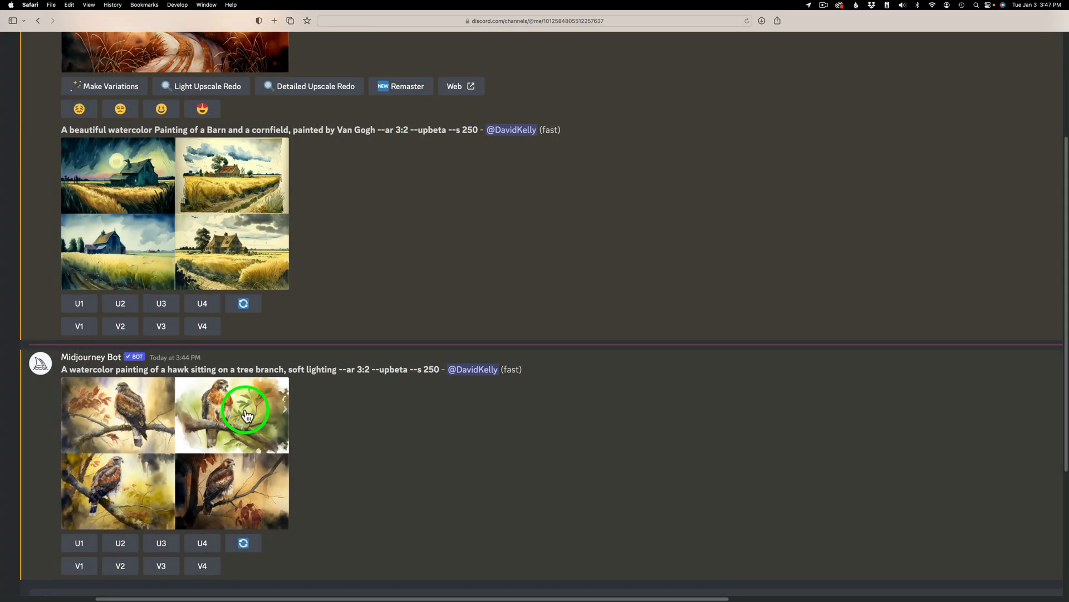
left_click(123, 543)
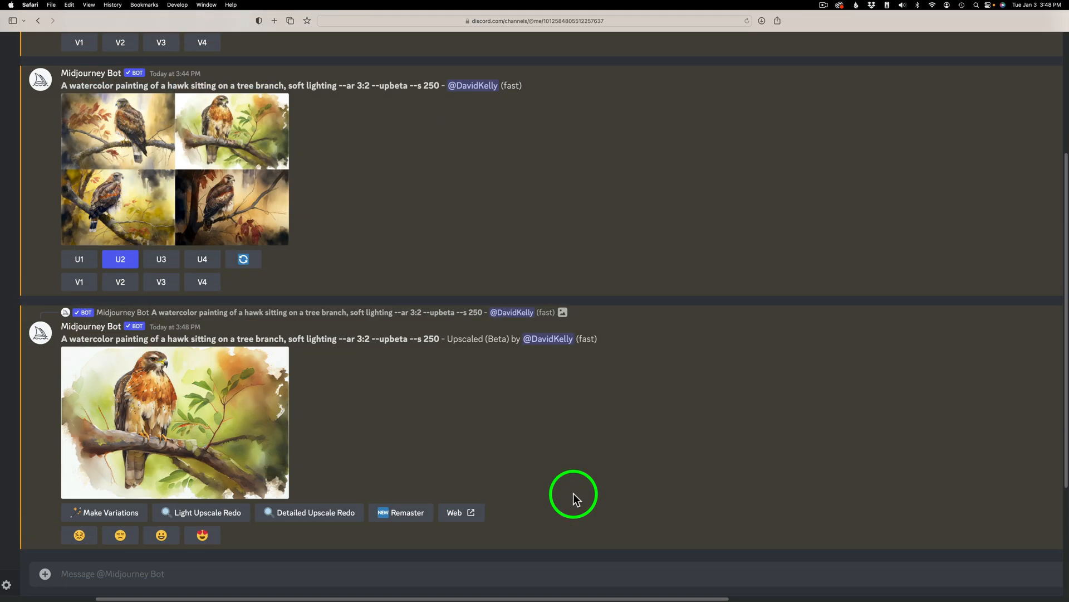
Enlarge the upscaled hawk image, save it to the Downloads folder, and close the enlarged view.
left_click(216, 407)
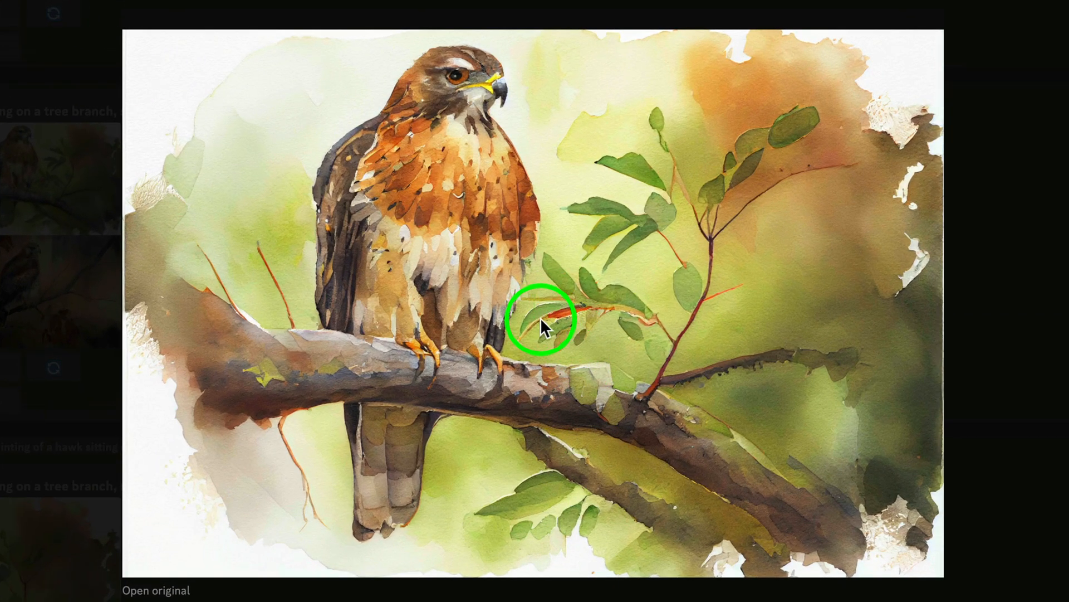
right_click(539, 271)
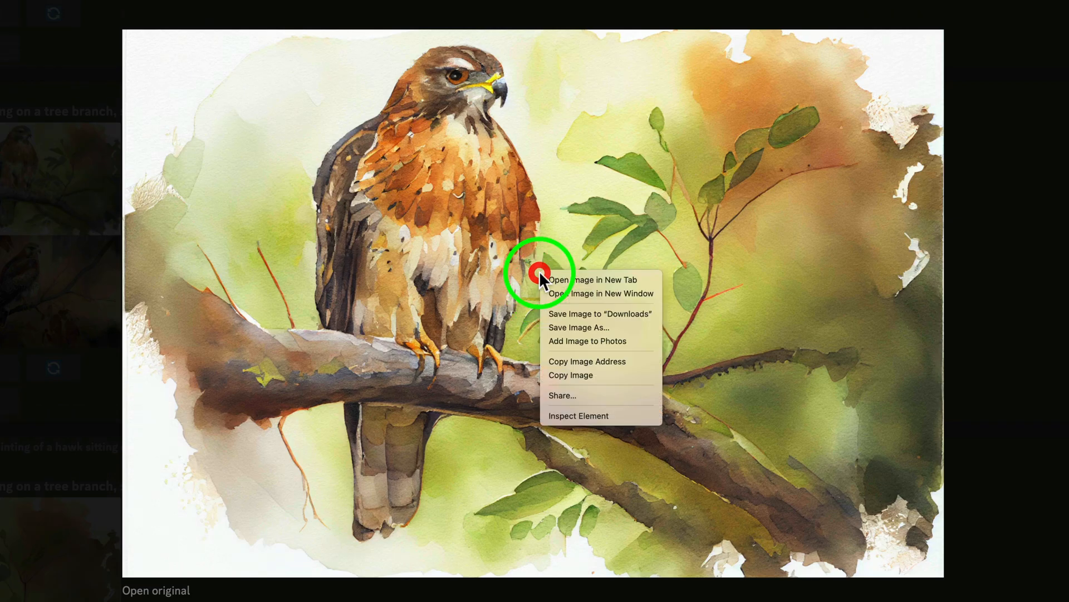
left_click(575, 313)
left_click(889, 301)
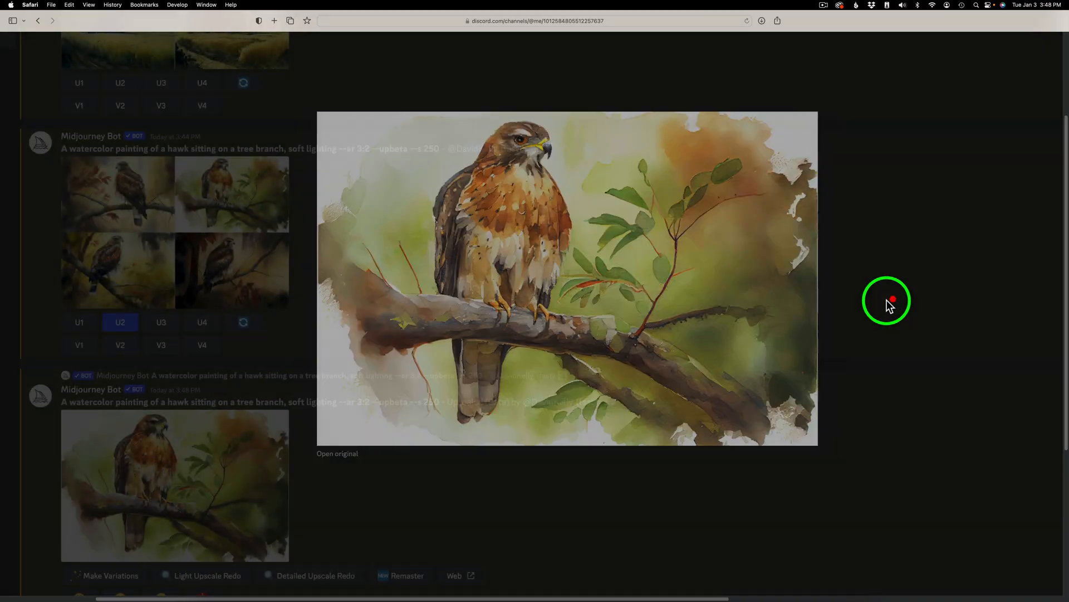
scroll(433, 490, "down", 3)
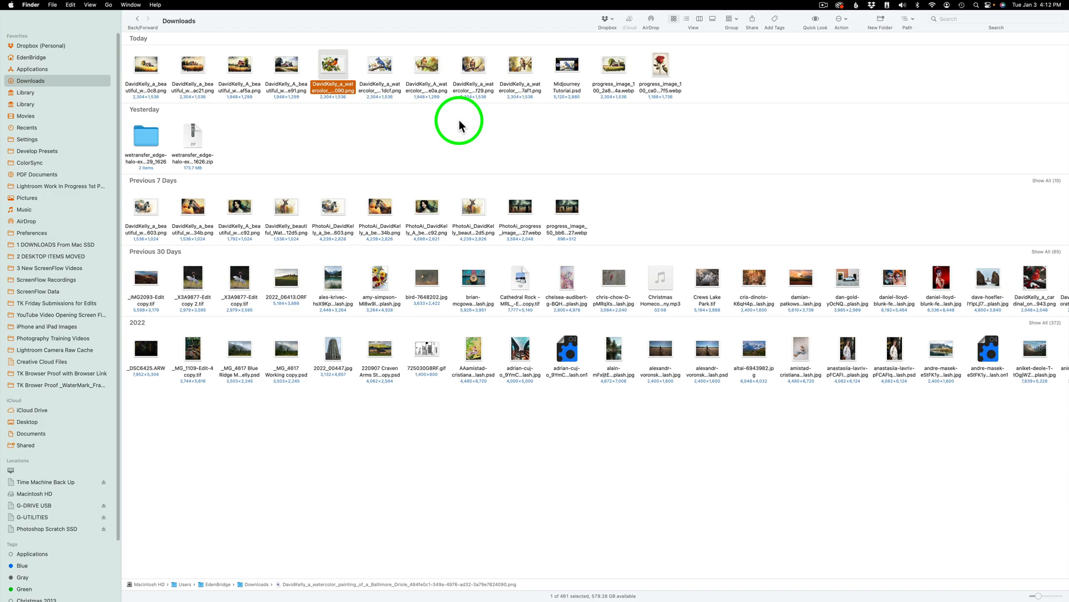
Open the saved watercolor hawk PNG from Finder's Downloads folder in Topaz Photo AI.
left_click(433, 69)
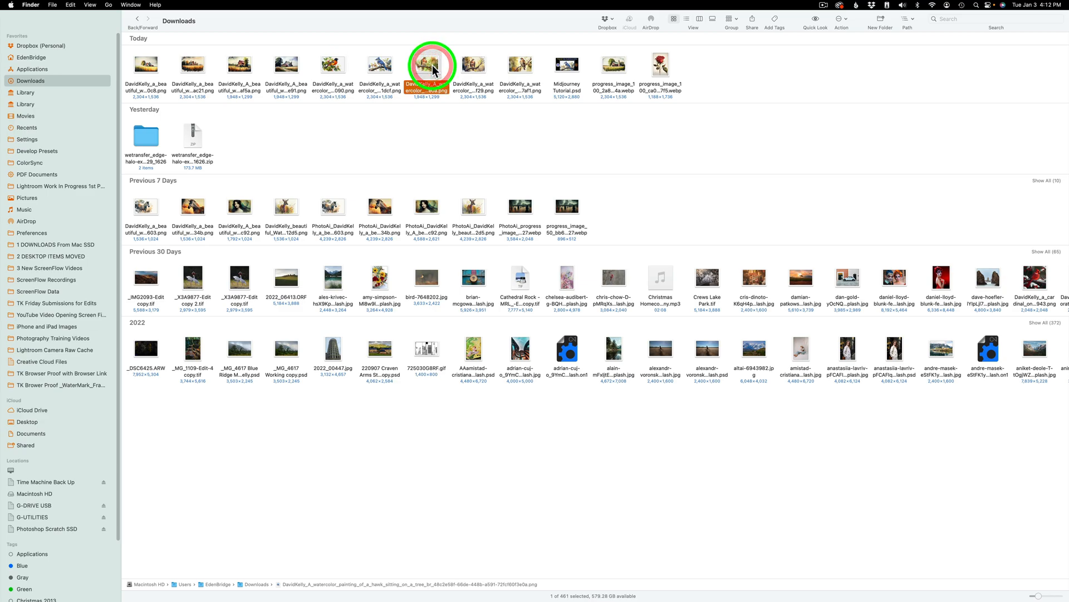
right_click(433, 69)
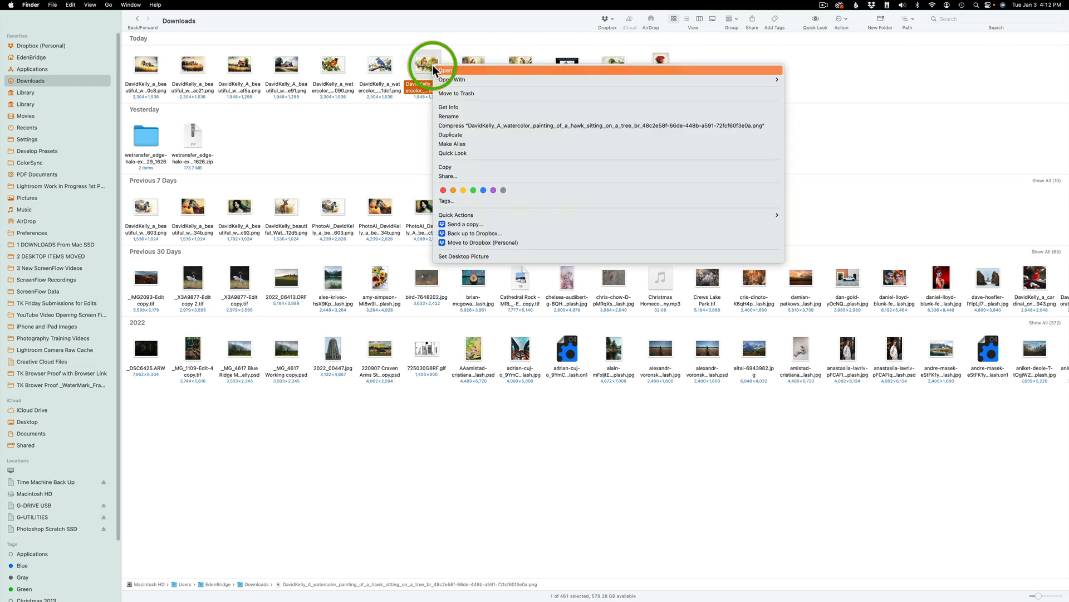
mouse_move(479, 79)
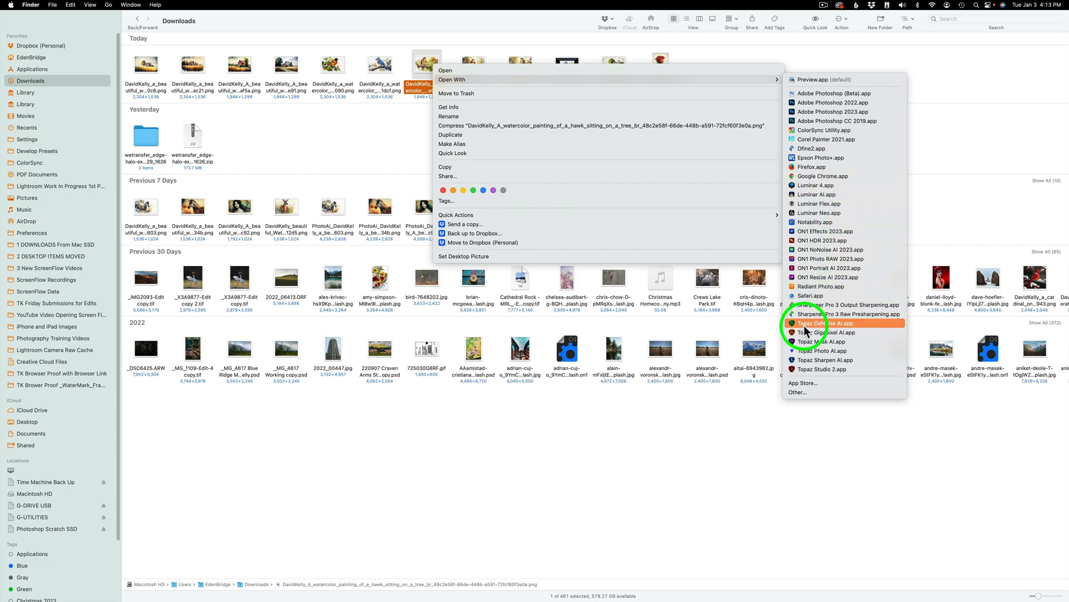
left_click(816, 349)
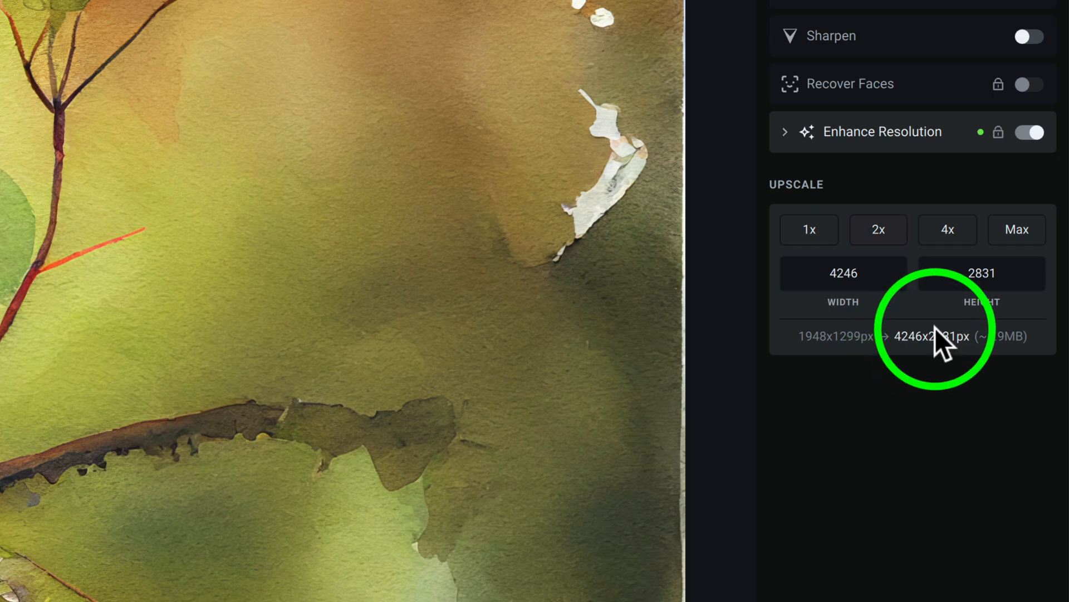
Set the hawk image's upscale factor to 4x and compare the preview with the original around the hawk's head.
left_click(950, 229)
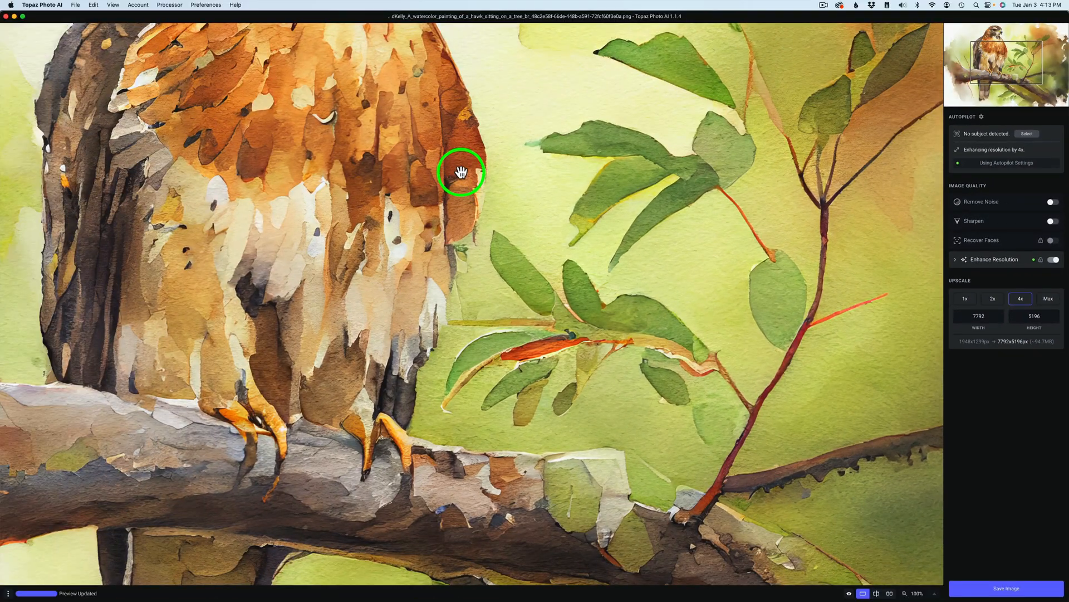
left_click_drag(460, 177, 496, 438)
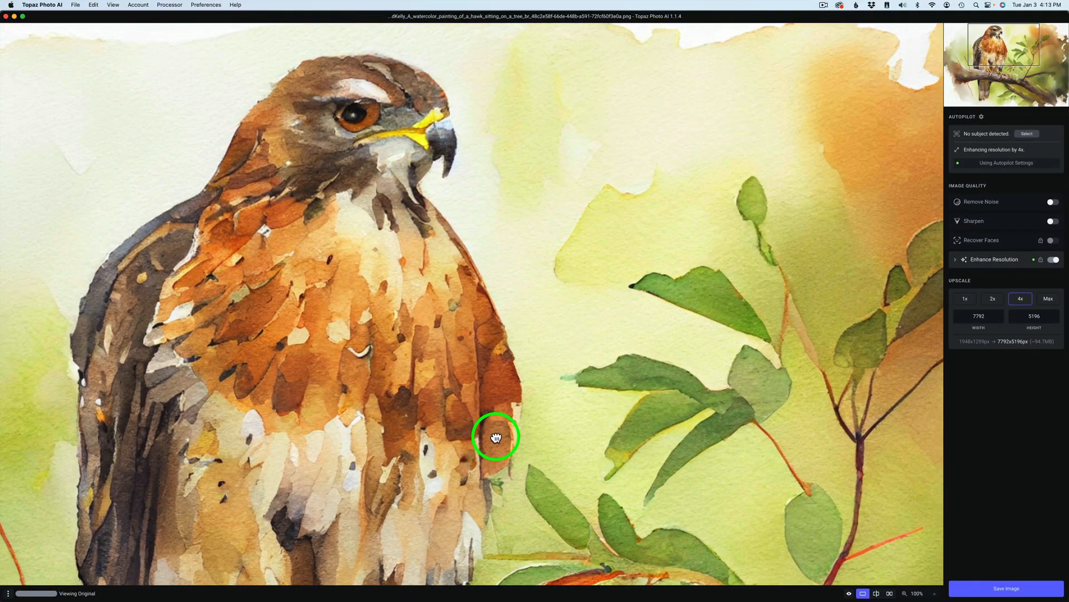
left_click(458, 268)
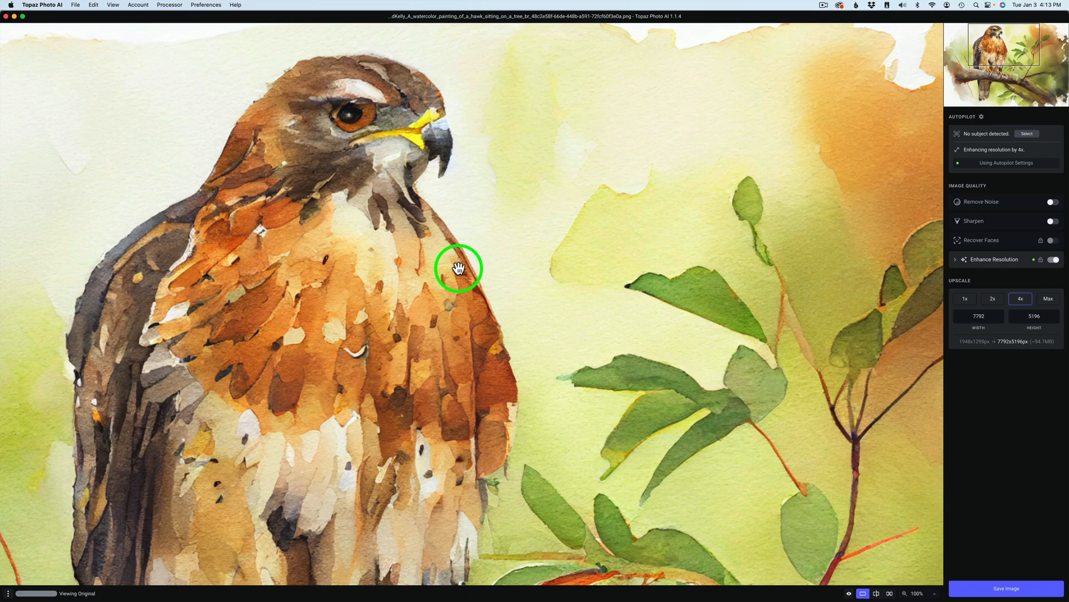
left_click(458, 268)
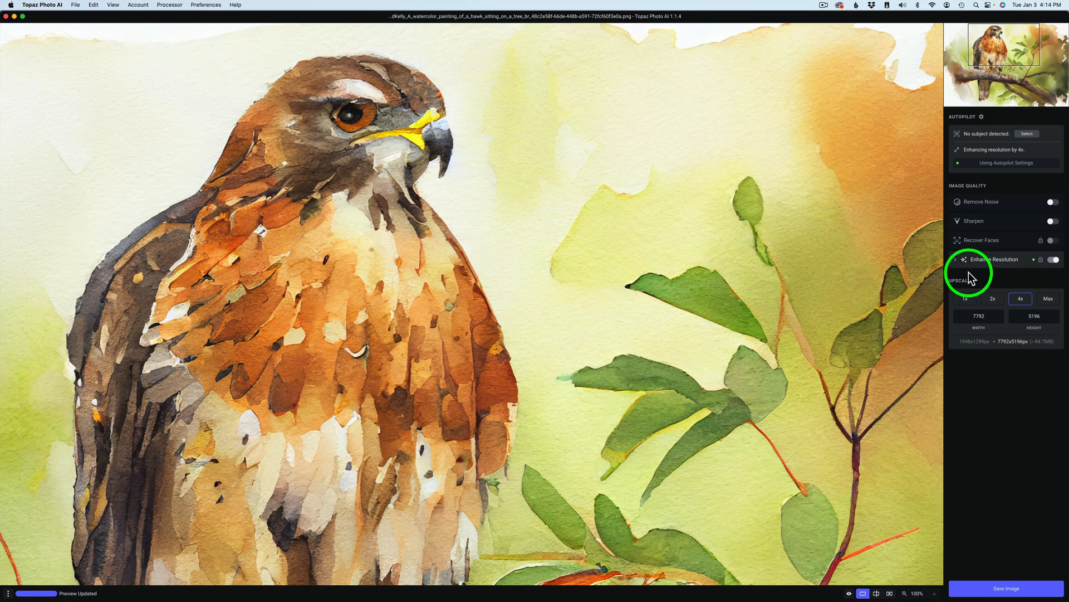
Compare the Graphics, Natural and Low Resolution models for Enhance Resolution on the hawk image and settle on Graphics.
left_click(996, 264)
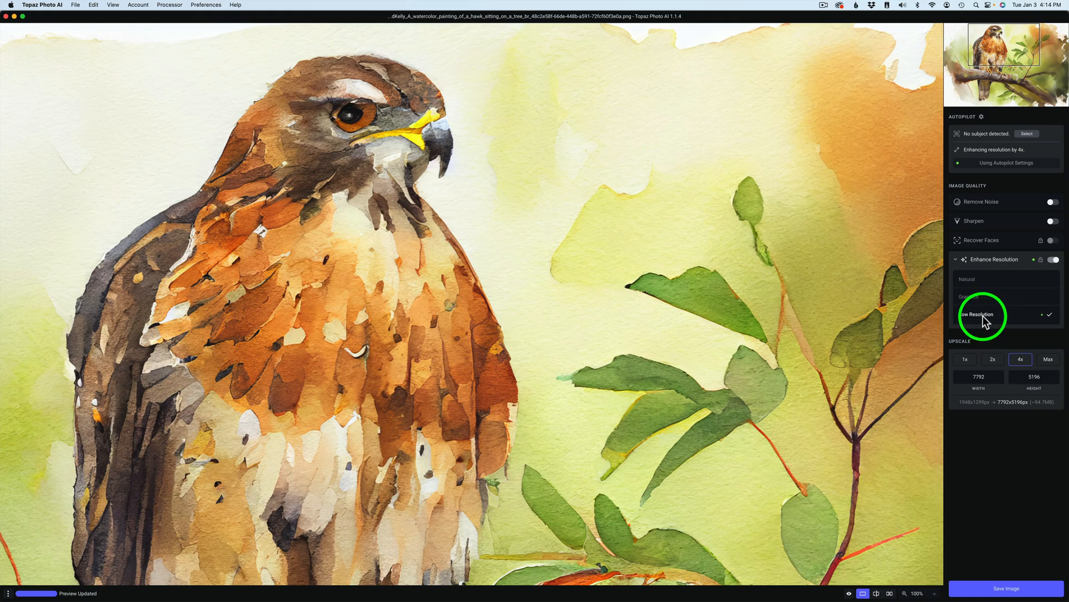
left_click(969, 296)
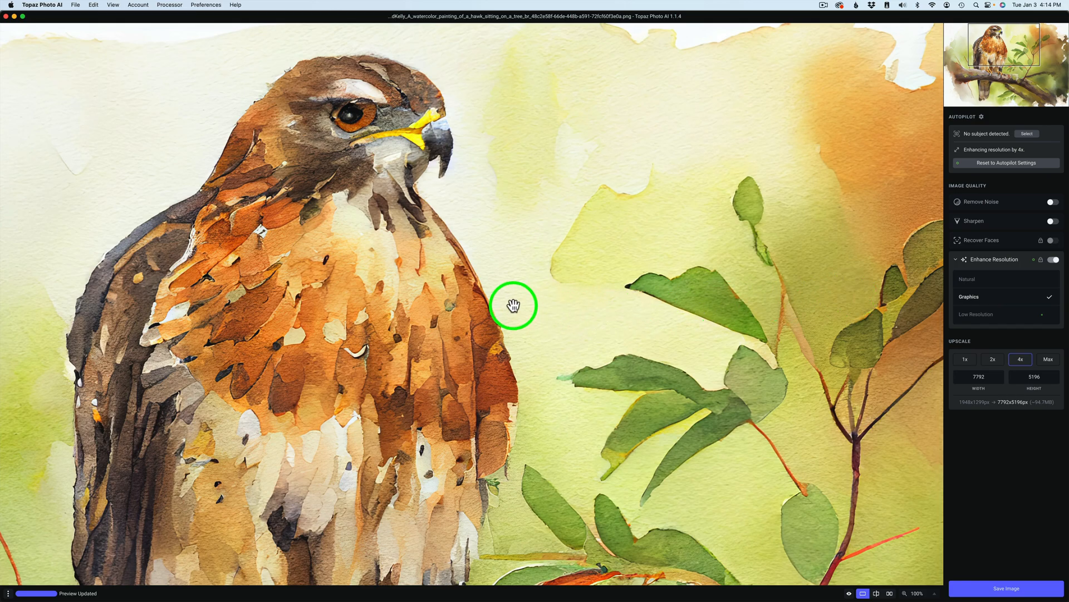
left_click(980, 281)
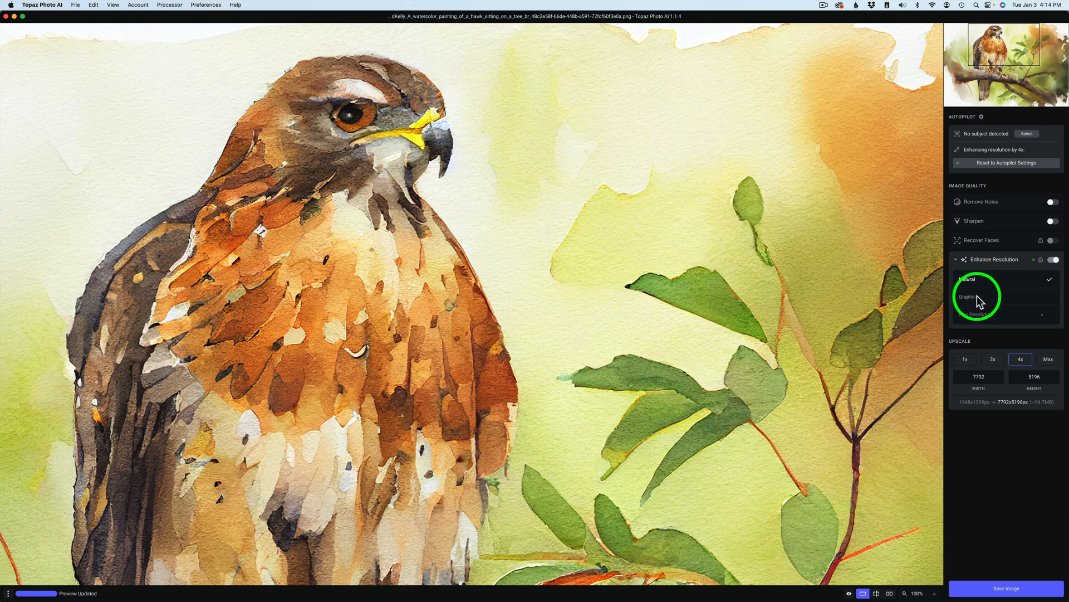
left_click(981, 298)
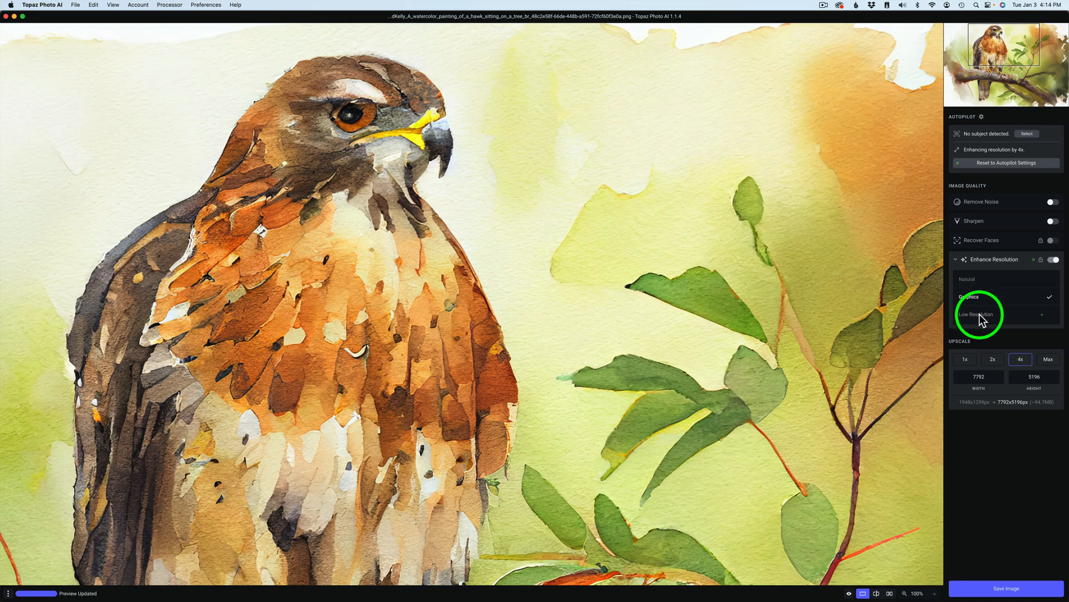
left_click(980, 315)
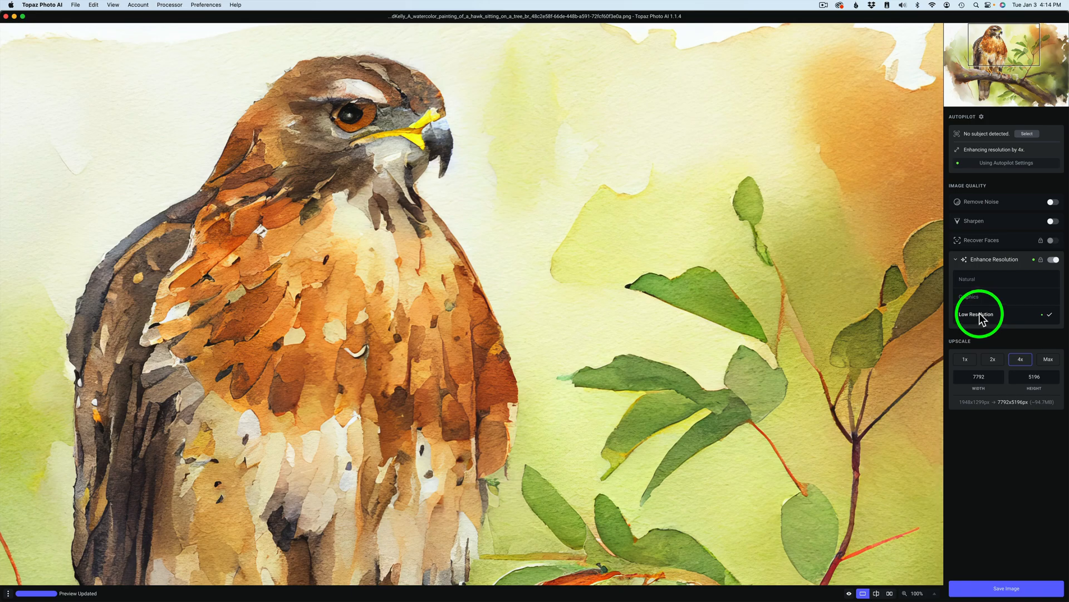
left_click(982, 302)
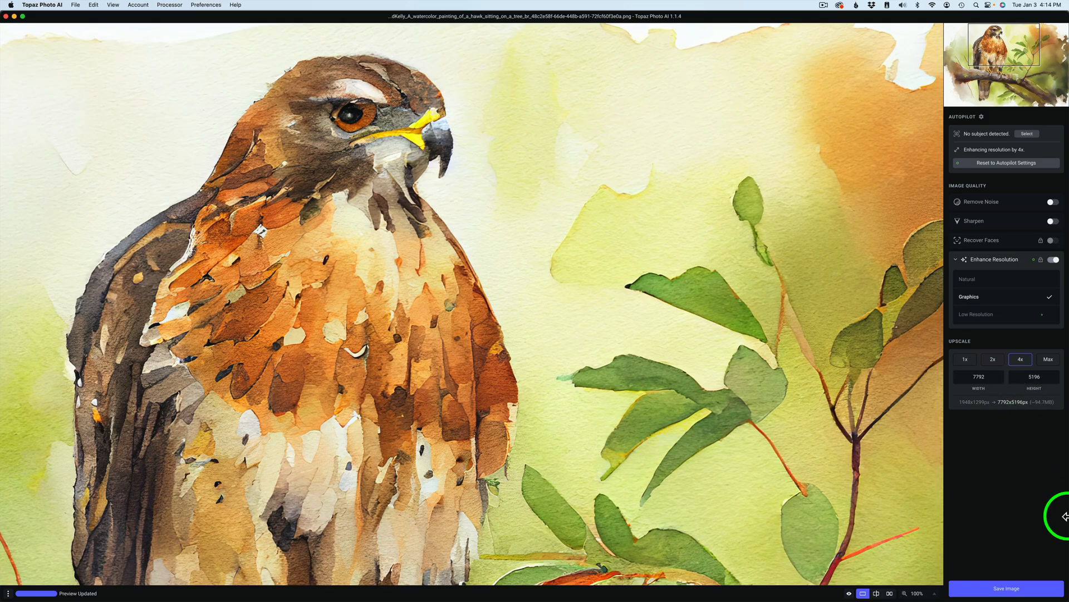
Save the enlarged hawk image to its original folder with the PhotoAi_ prefix, preserving the input format.
left_click(1033, 588)
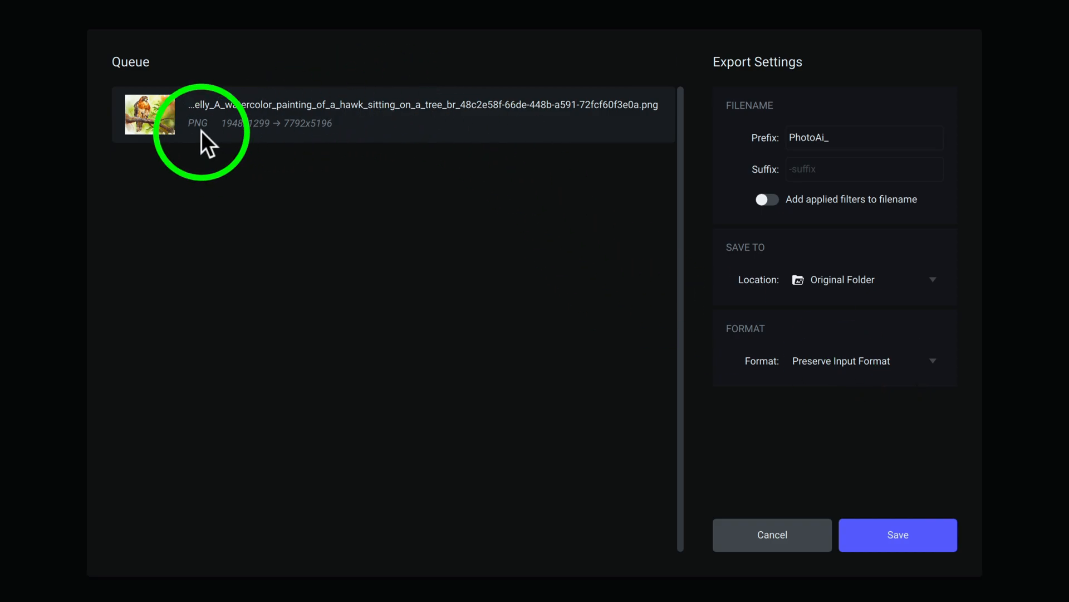
left_click(907, 536)
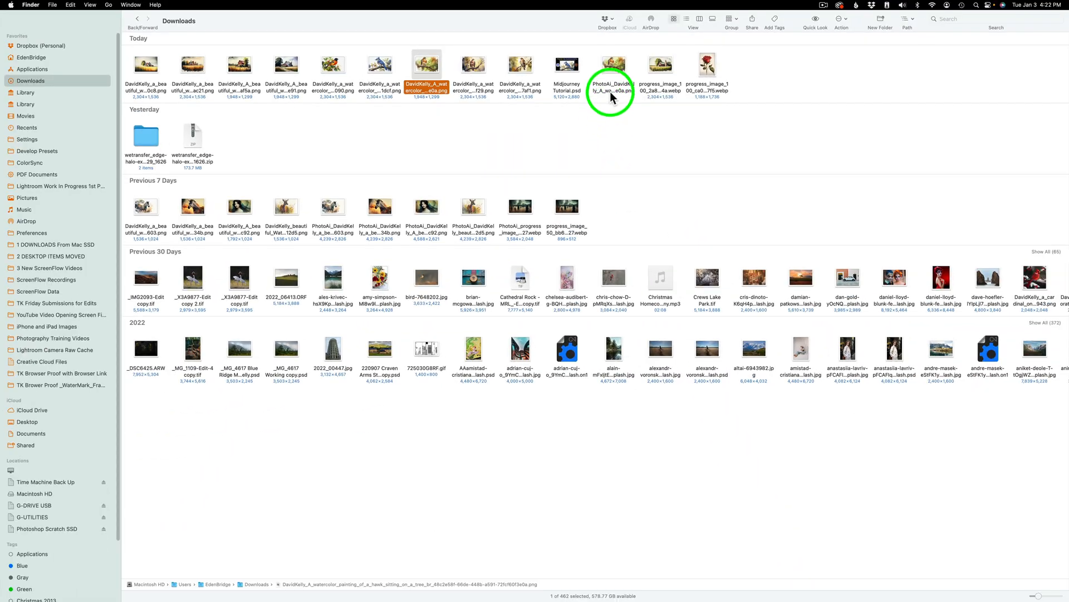
Check the file information of the enlarged PhotoAi_ hawk PNG in Downloads, including its size and pixel dimensions.
left_click(615, 66)
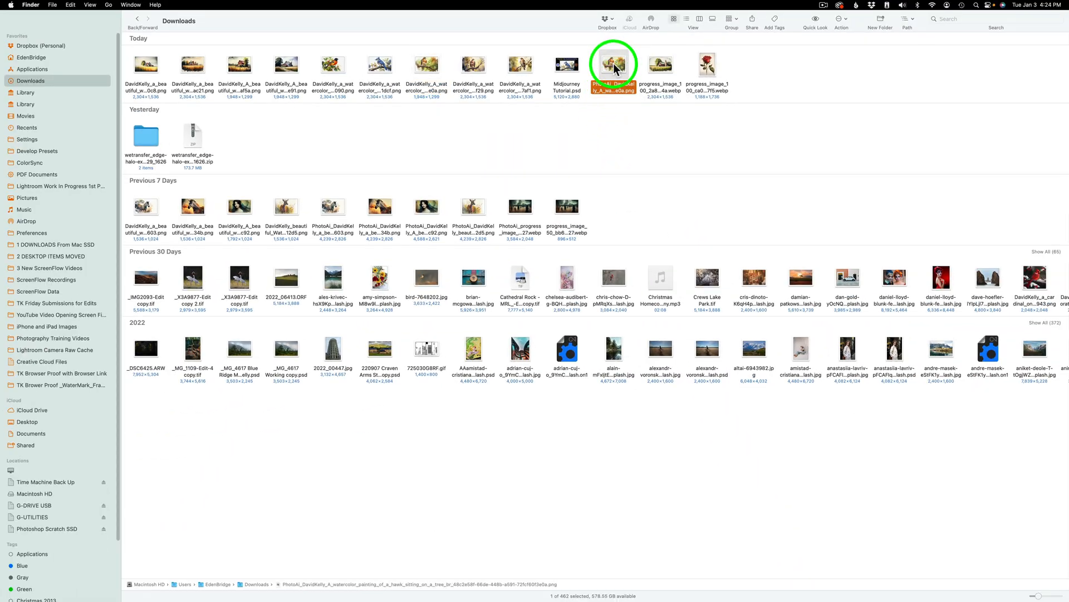
right_click(615, 65)
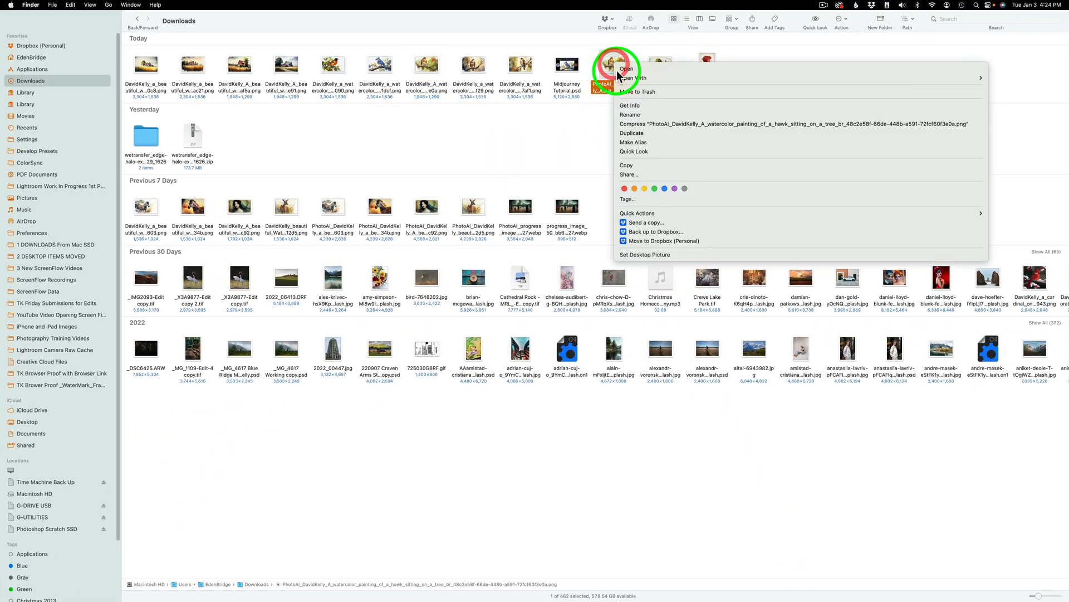
left_click(634, 105)
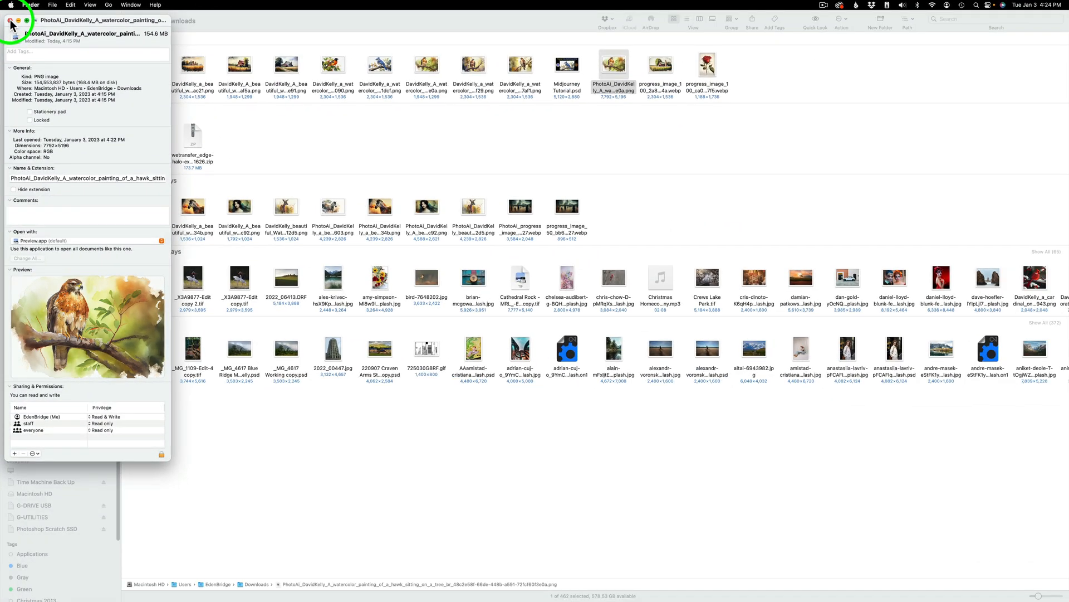
left_click(205, 42)
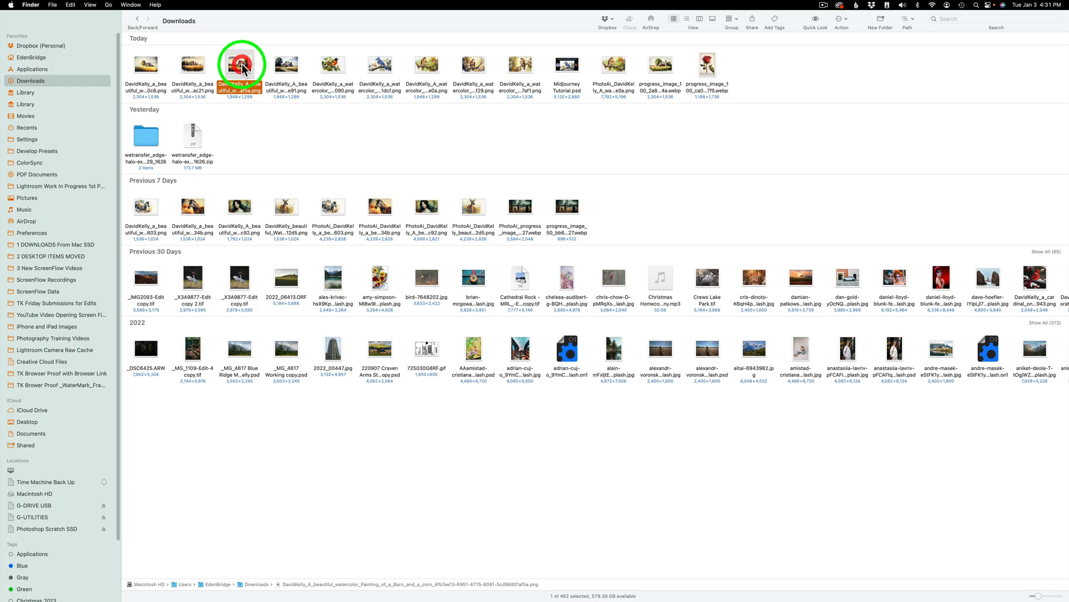
Preview the saved watercolor red barn PNG at full size and open it in Adobe Photoshop 2023.
key("space")
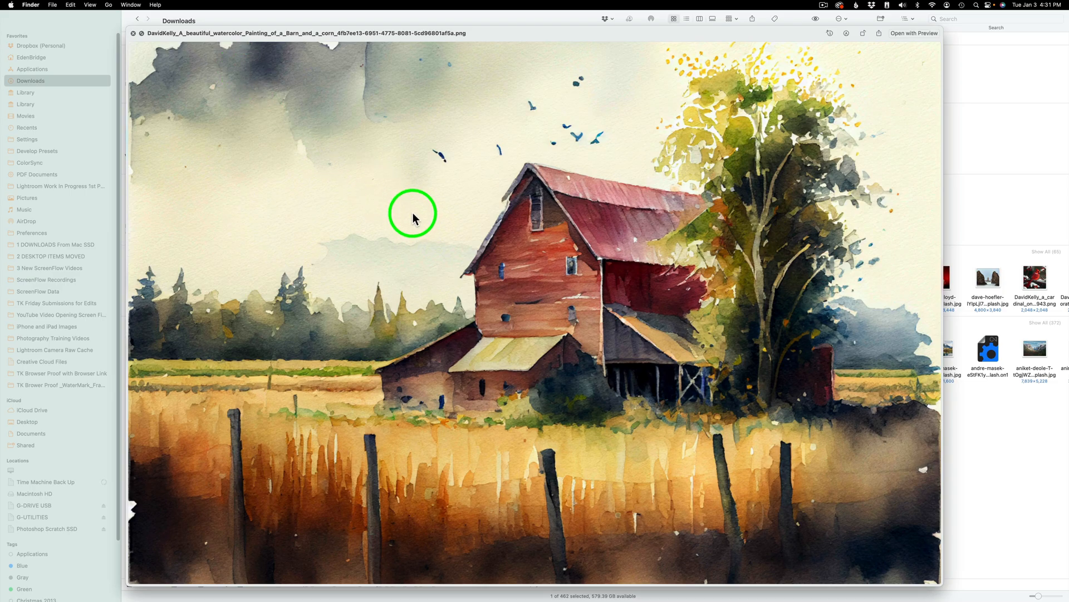
left_click(133, 34)
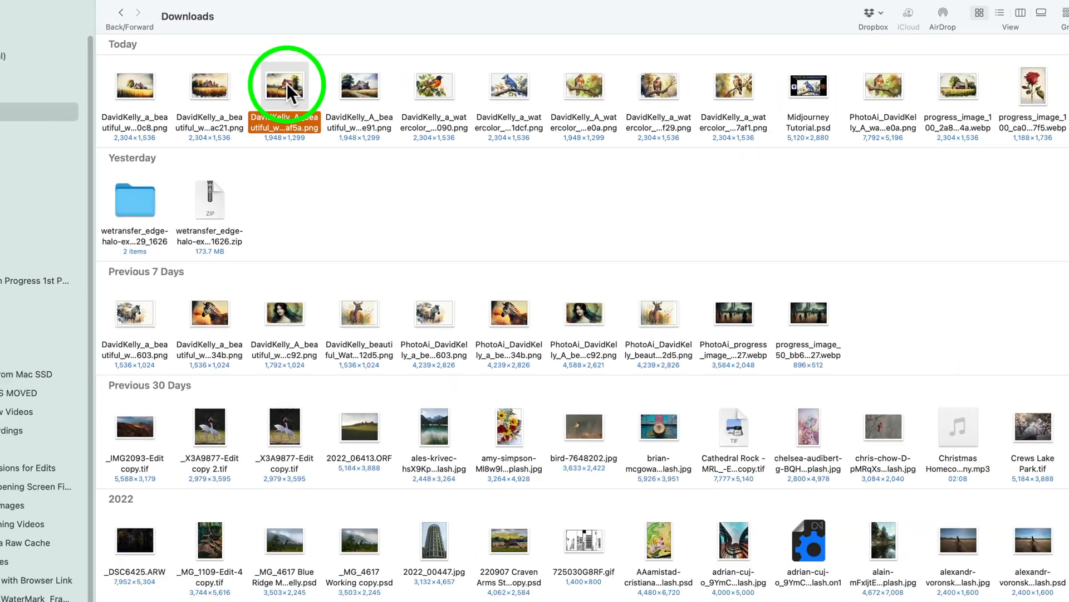
right_click(471, 167)
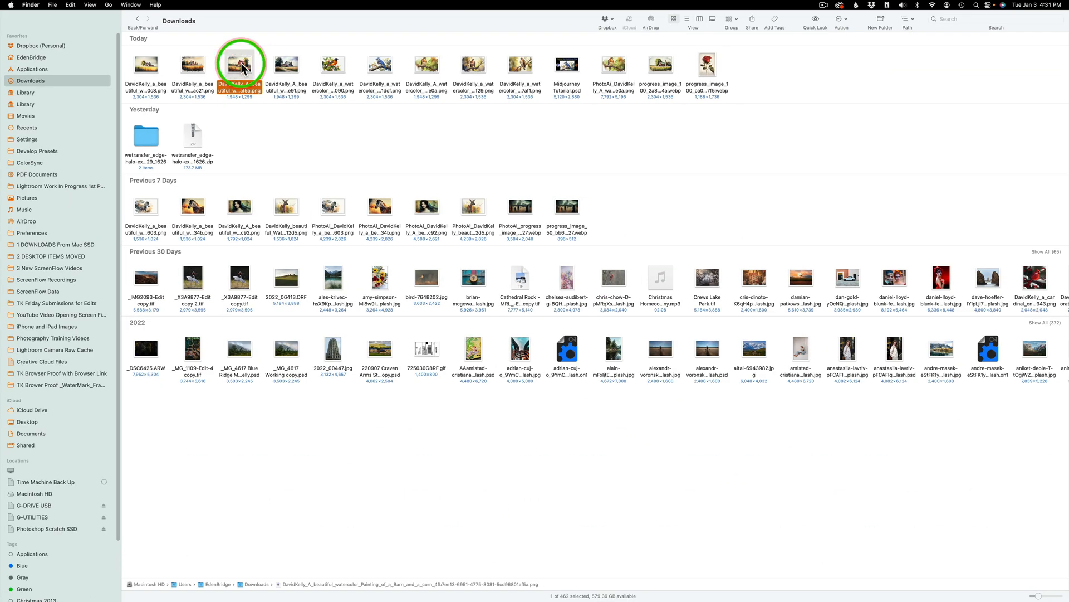
mouse_move(573, 78)
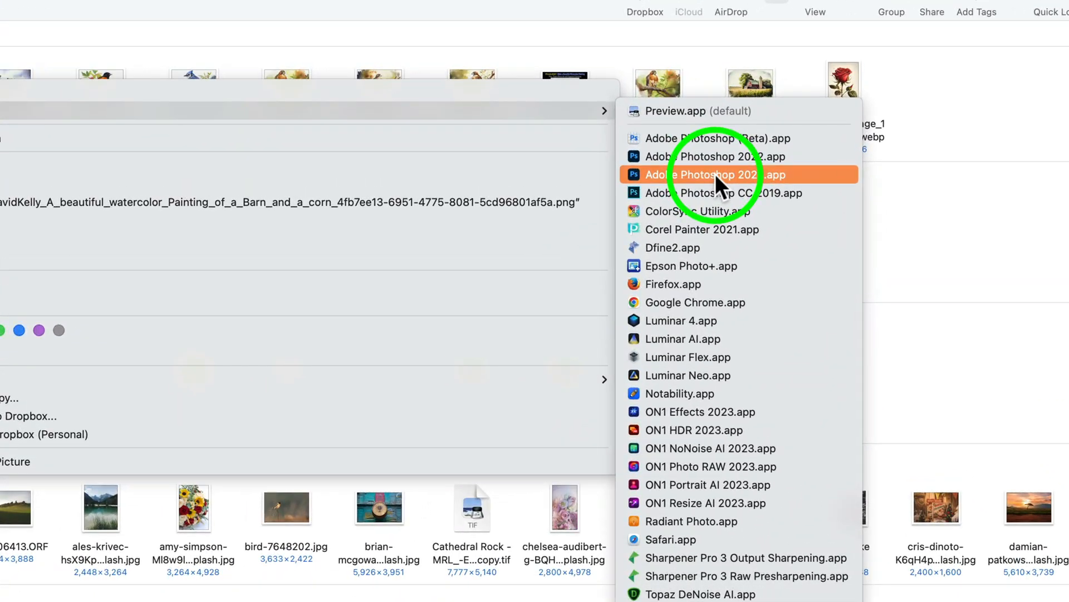
left_click(715, 174)
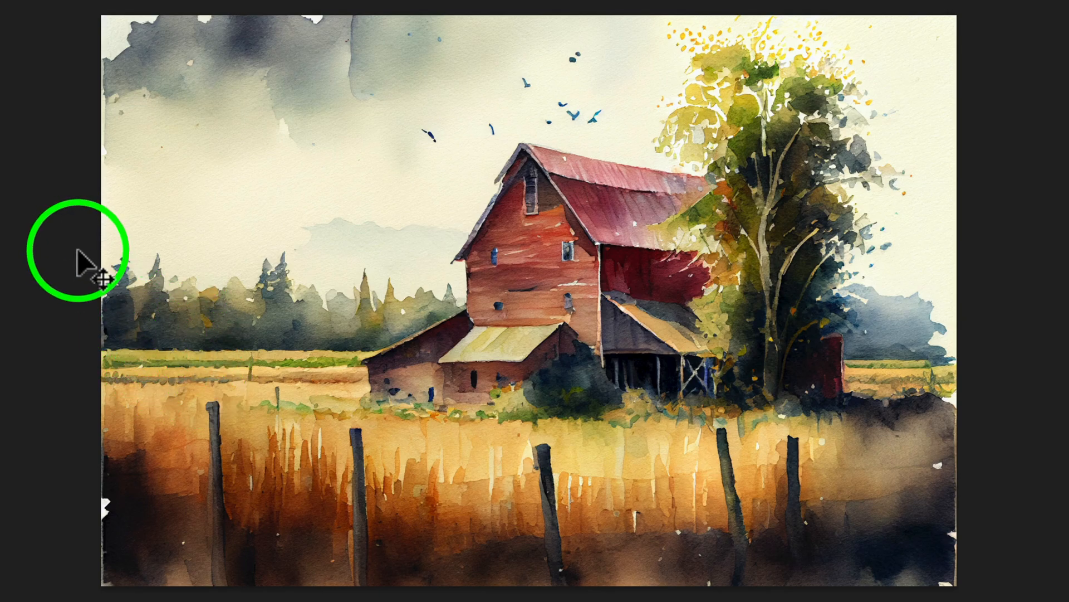
Crop thin strips off both side edges of the barn painting to trim its uneven borders.
key("ctrl+t")
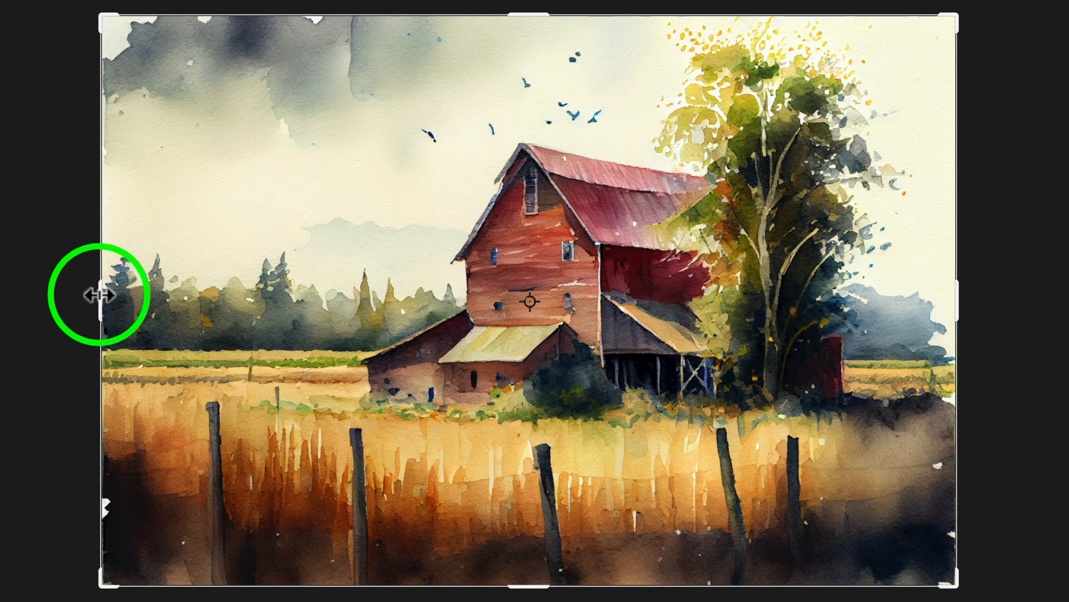
left_click_drag(99, 293, 105, 292)
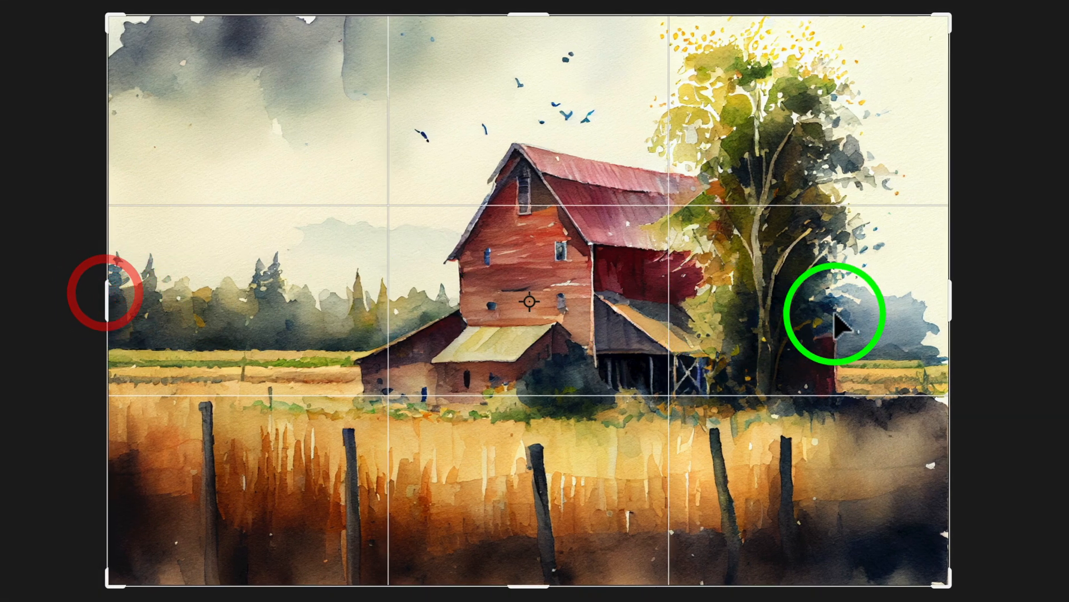
left_click_drag(945, 299, 939, 300)
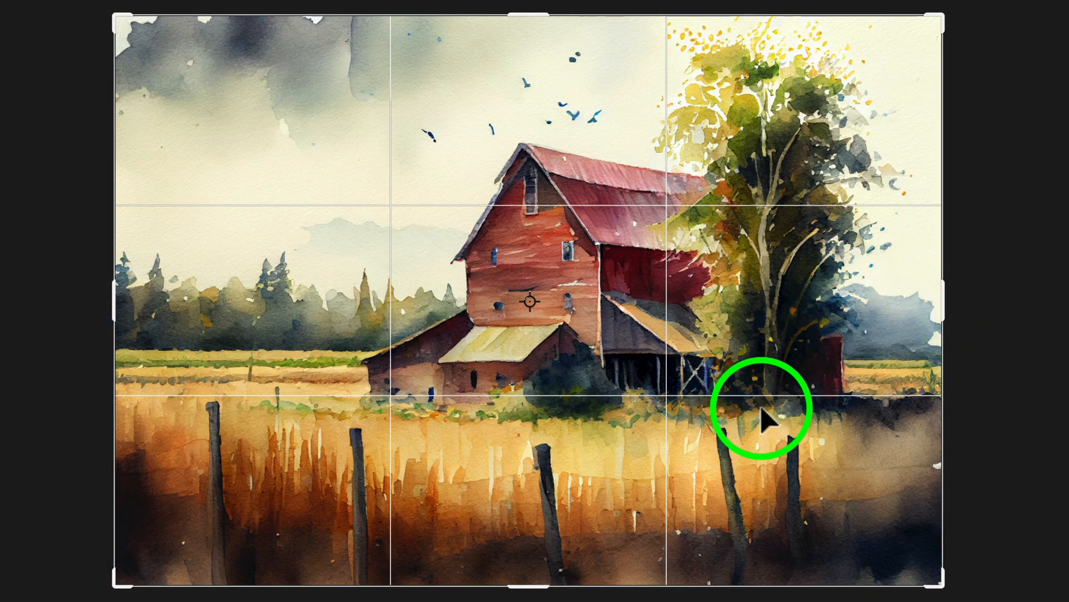
left_click_drag(764, 424, 766, 451)
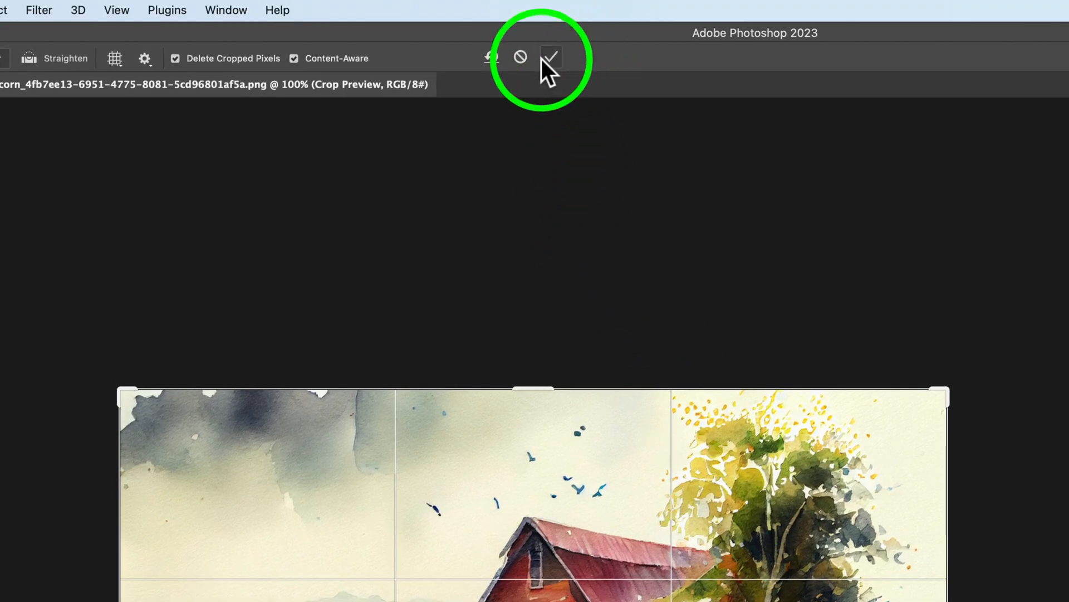
left_click(554, 56)
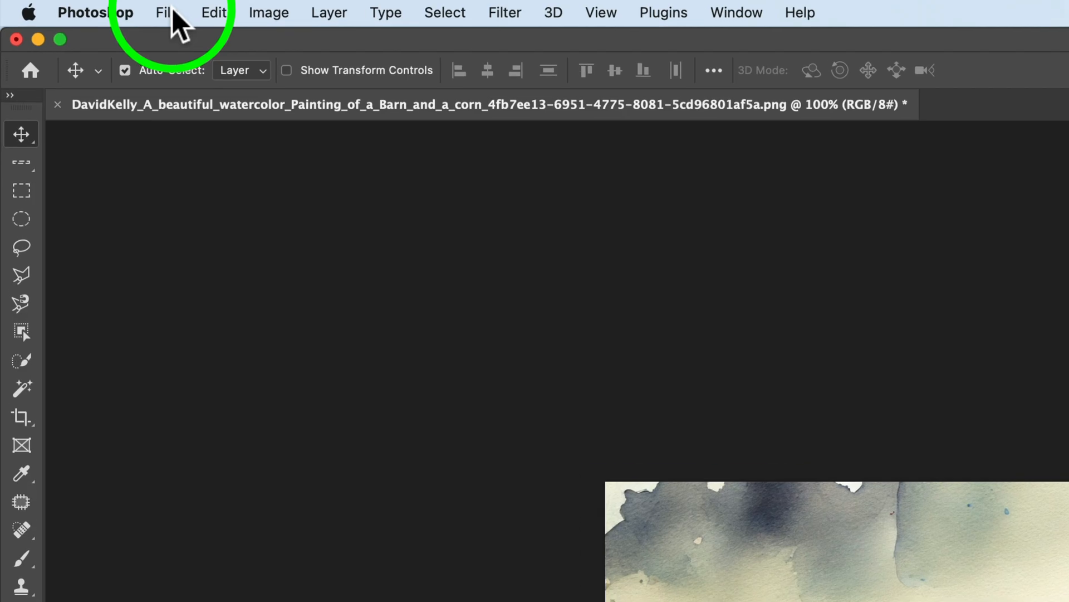
Send the cropped barn painting to the Topaz Gigapixel AI automation plug-in.
left_click(174, 13)
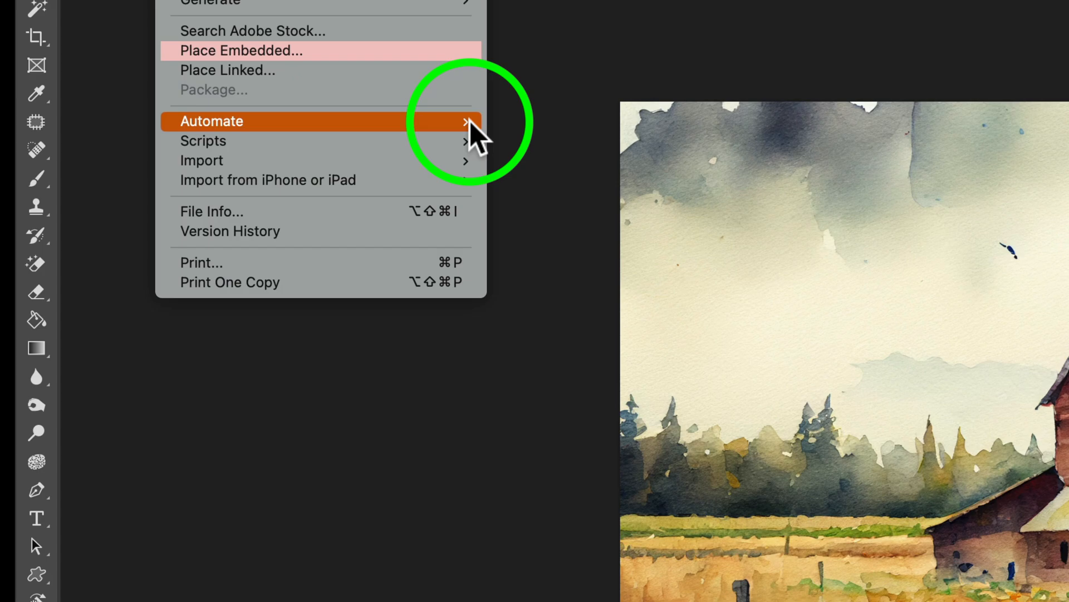
mouse_move(470, 121)
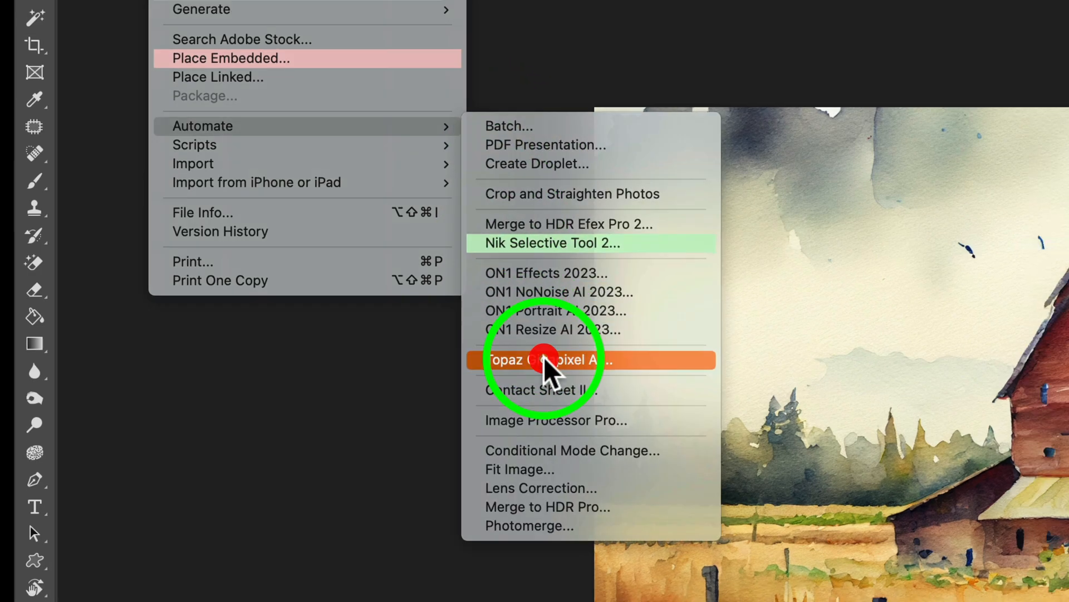
left_click(569, 367)
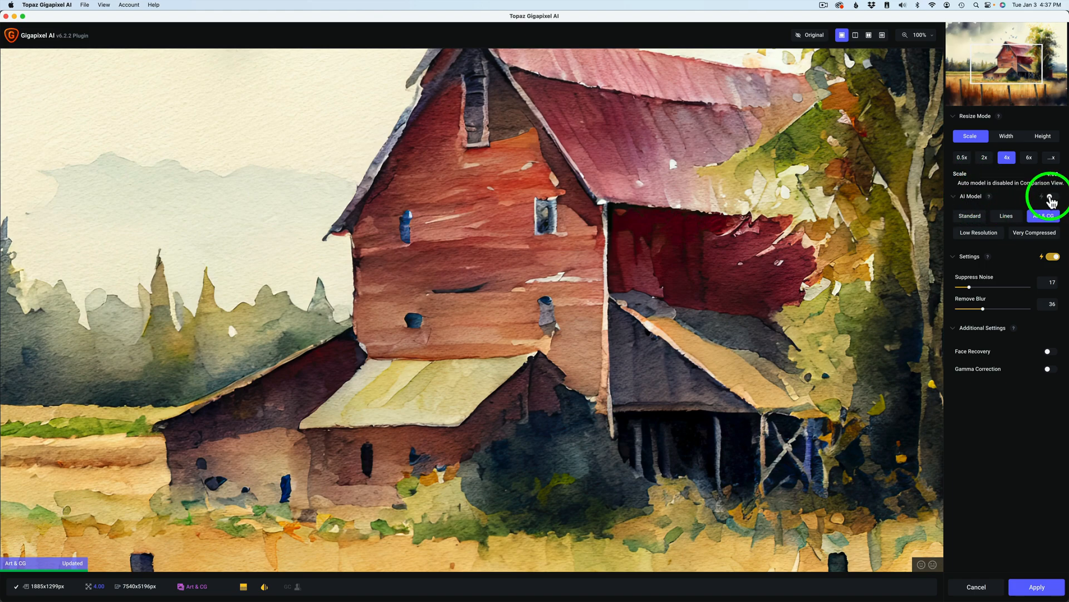
Try automatic AI model selection and a 6x scale on the barn image, and return the scale to 4x.
left_click(1051, 197)
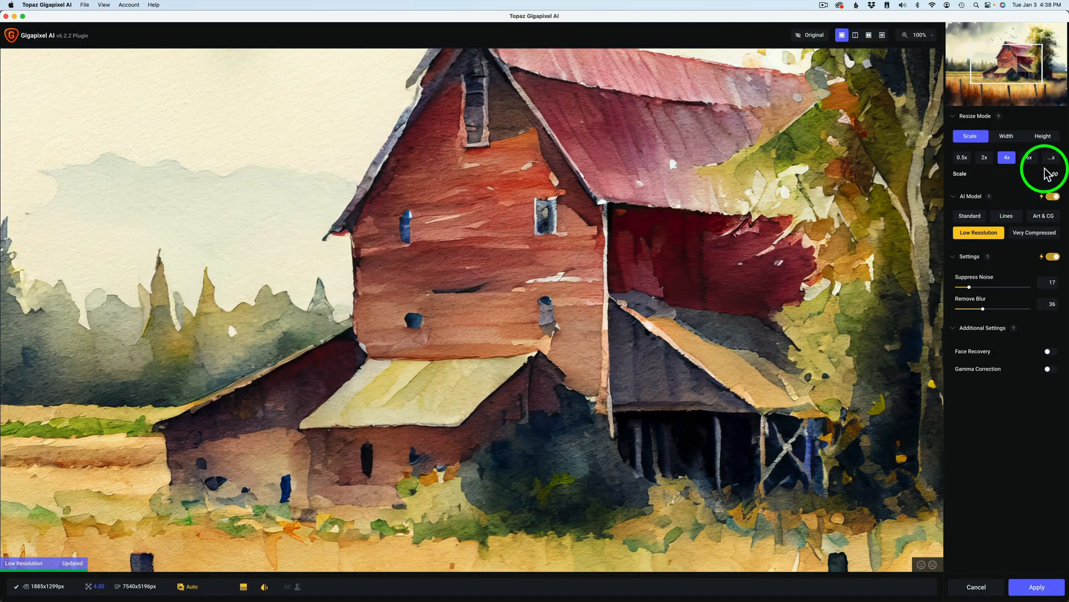
left_click(1030, 159)
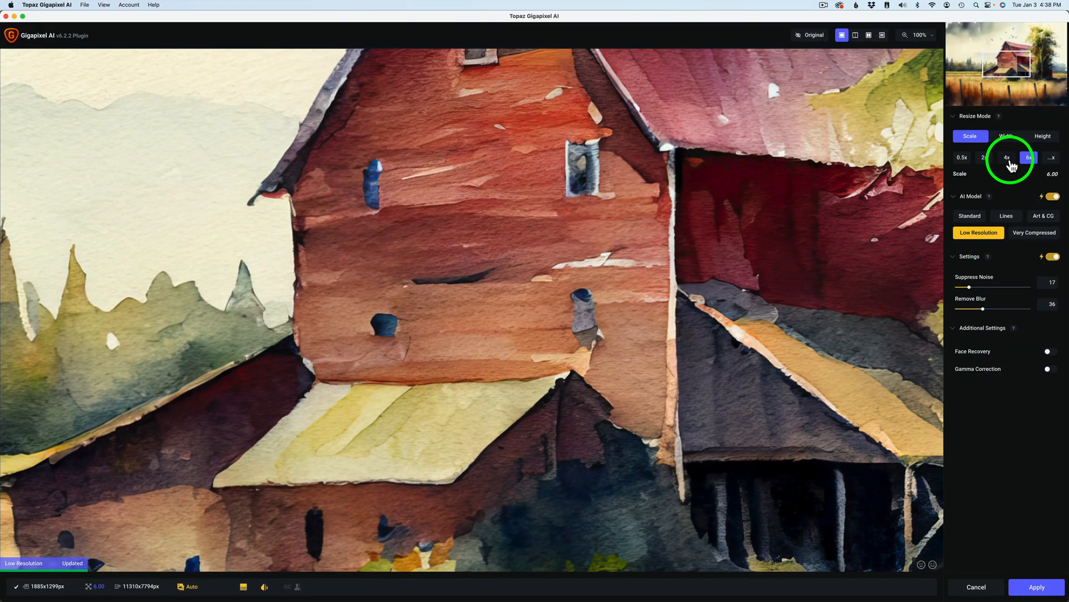
left_click(1009, 160)
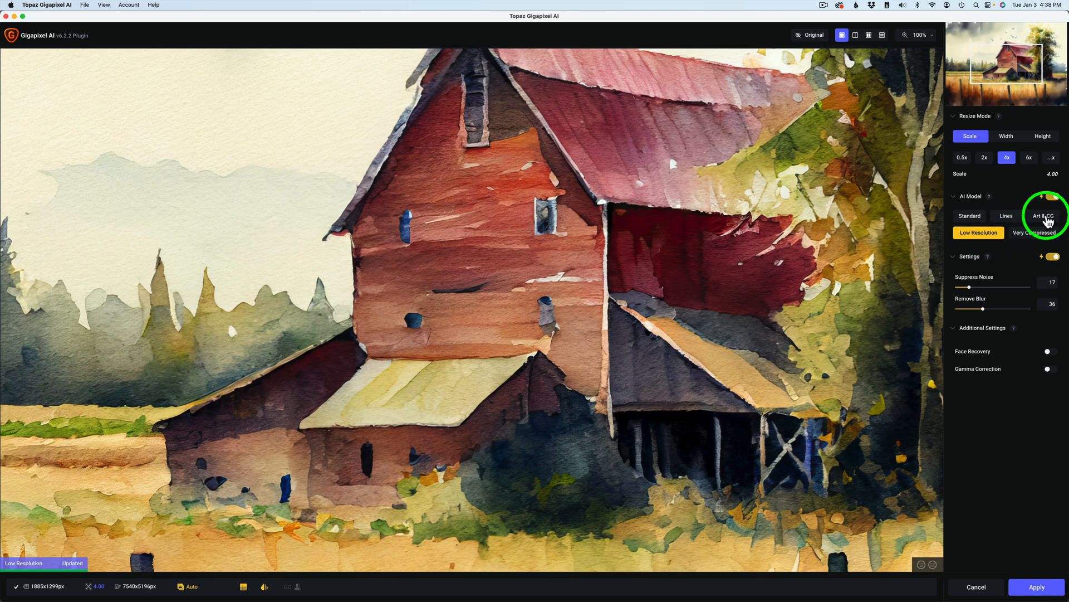
Compare the Art & CG, Low Resolution and Standard models around the barn roof and tree, and settle on Art & CG.
left_click(1045, 217)
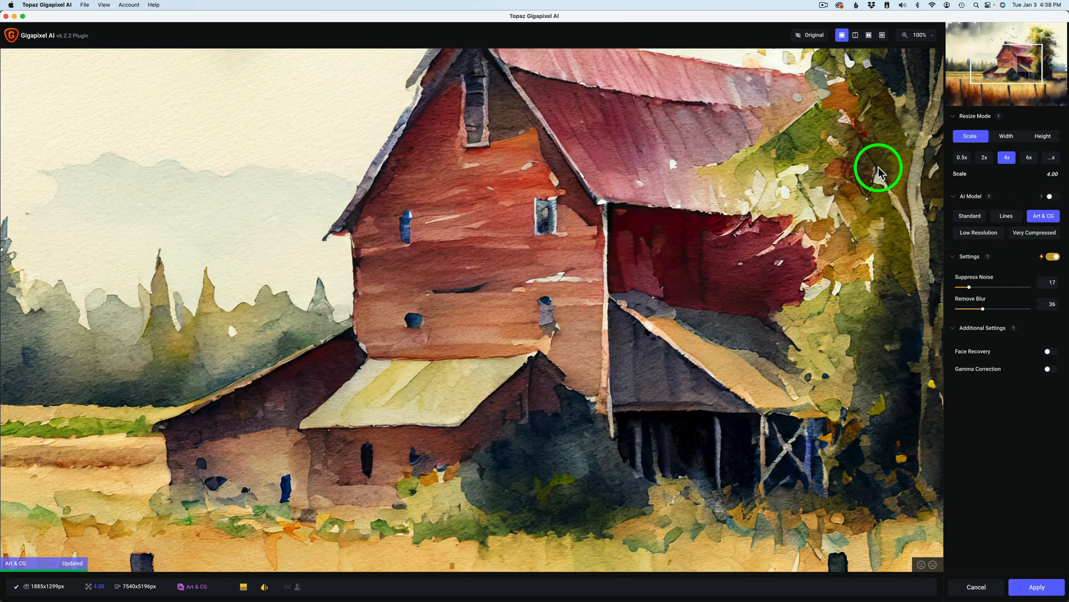
left_click(1018, 51)
left_click_drag(1018, 51, 1023, 41)
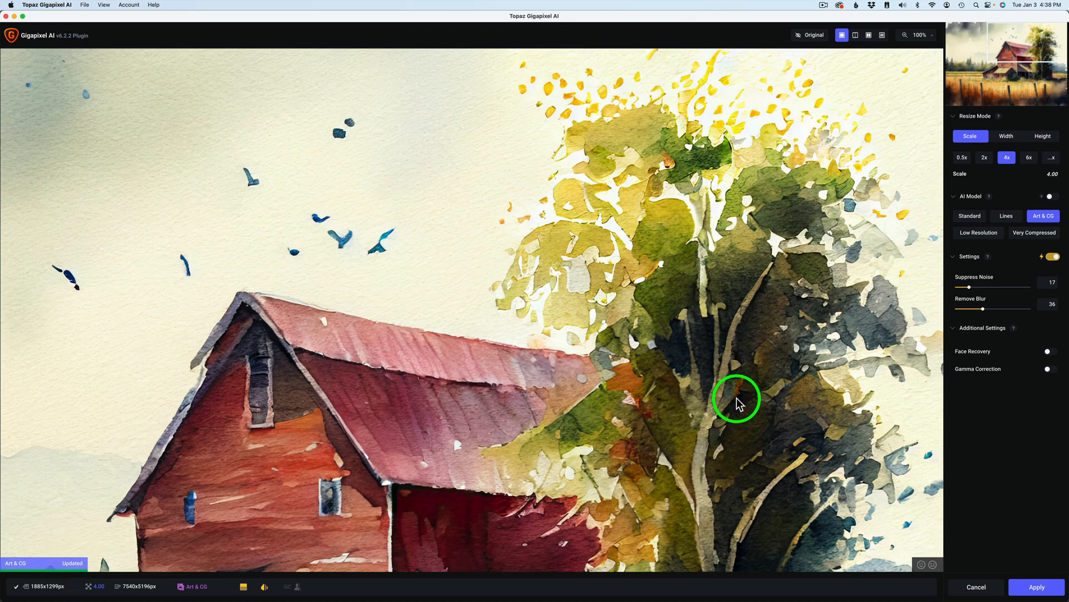
left_click(989, 234)
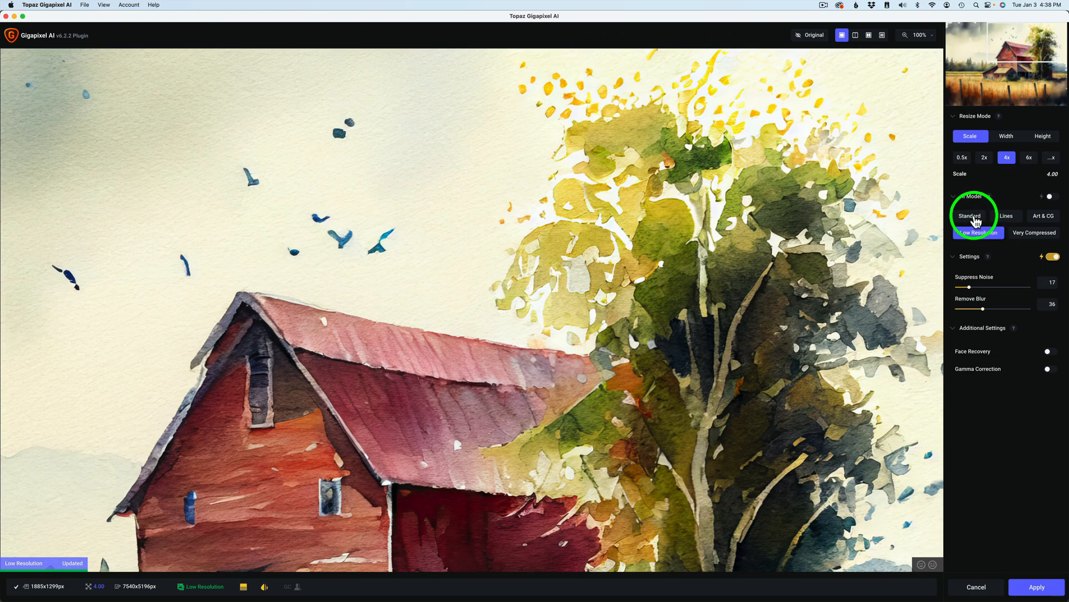
left_click(972, 217)
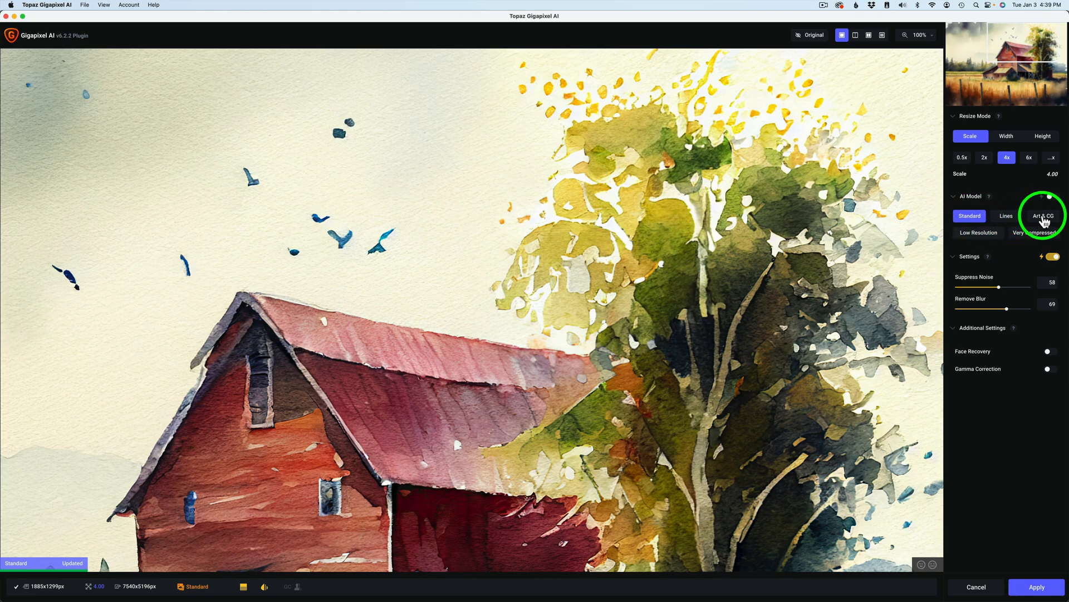
left_click(1044, 218)
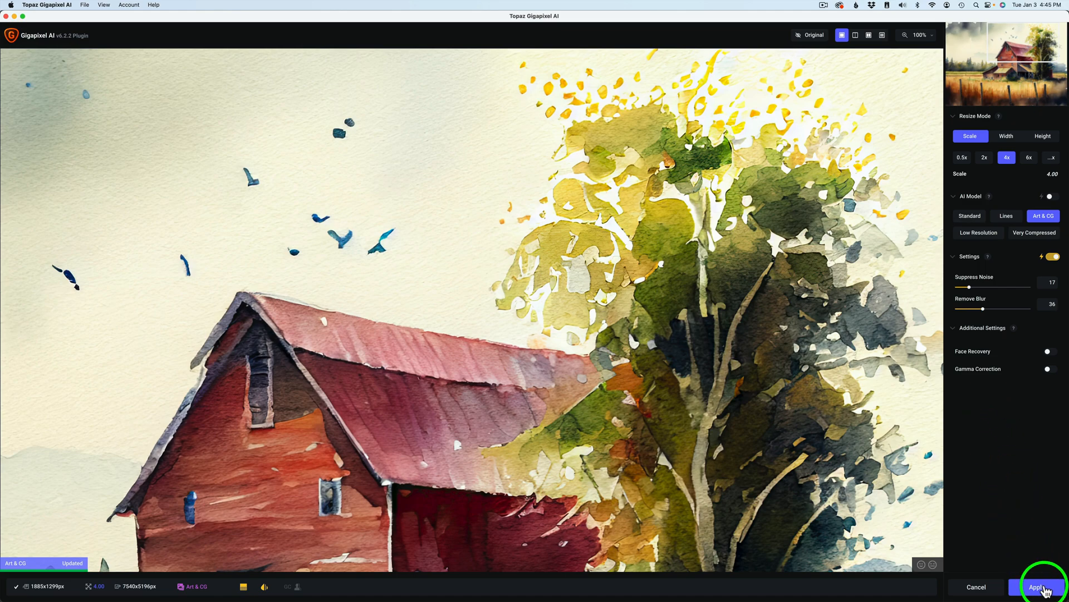
Apply the 4x Art & CG enlargement and view the whole barn image full screen in Photoshop.
left_click(1039, 585)
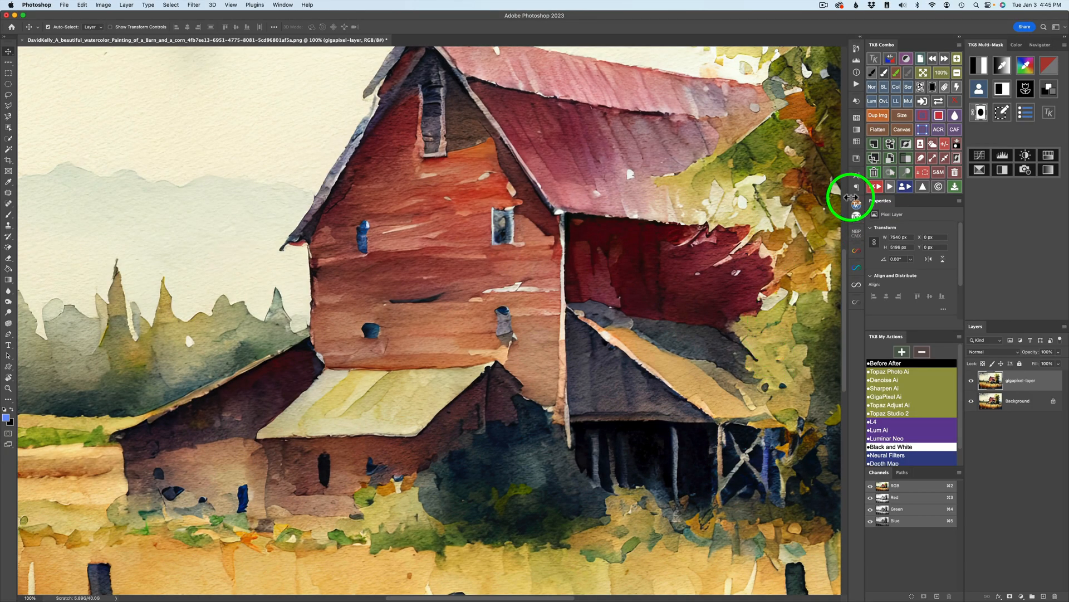
left_click(923, 73)
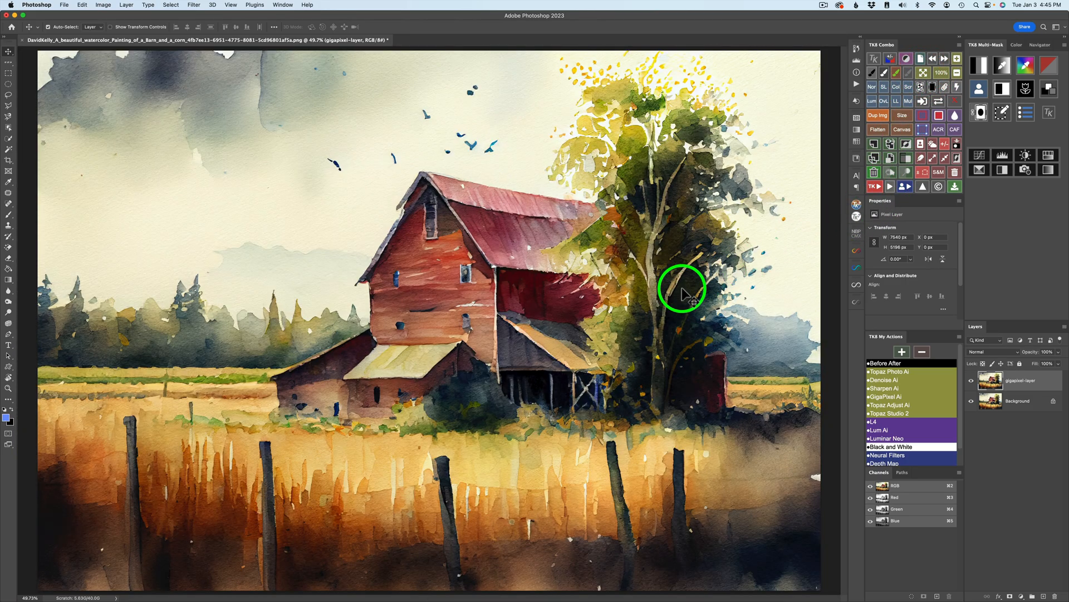
key("f")
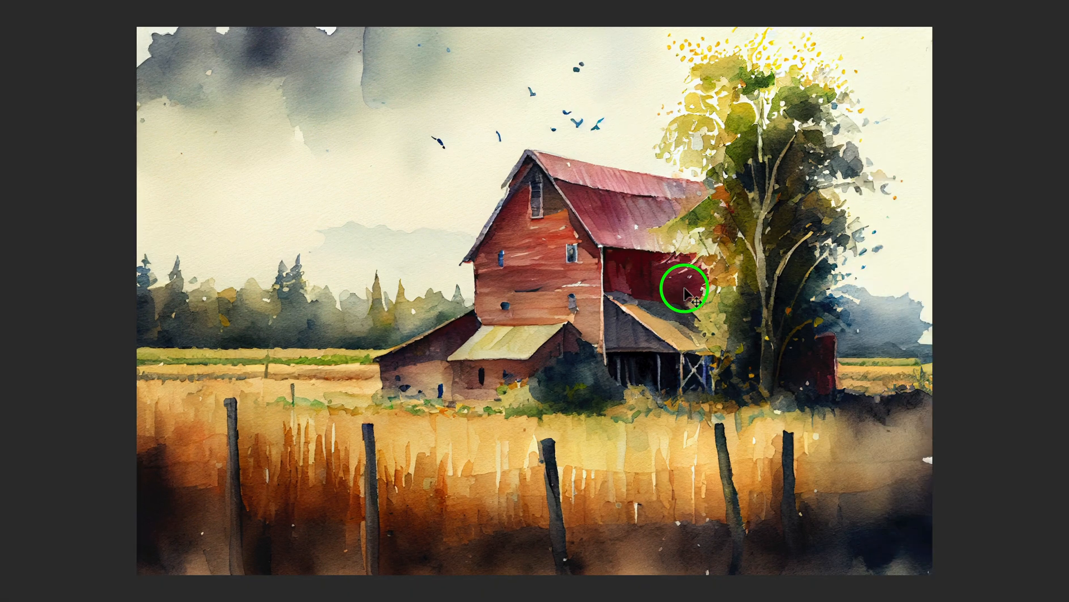